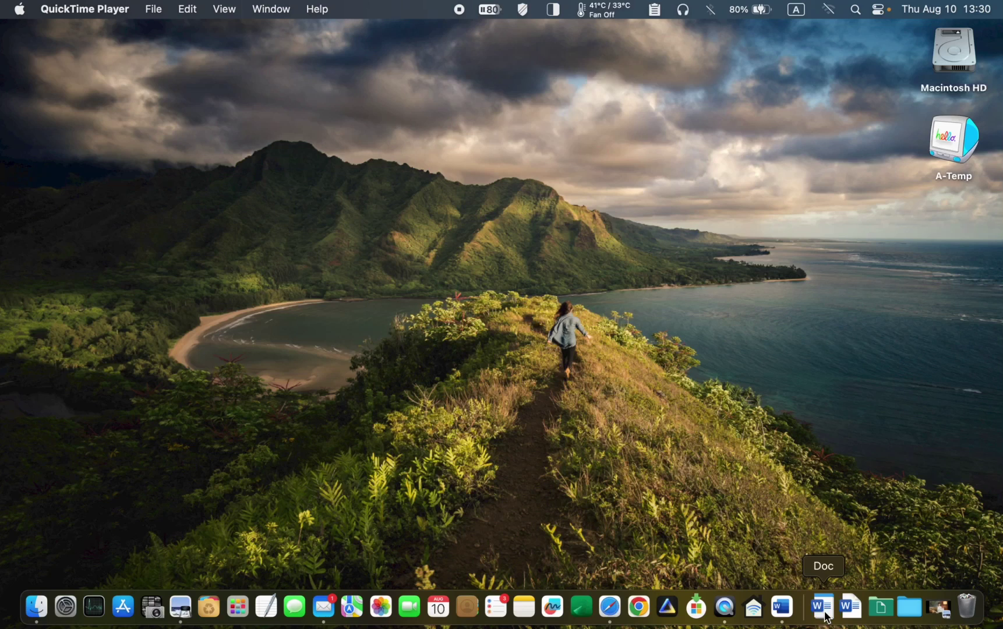
Step: Start a blank Word document and enter 2.0 cm for the top, bottom, left and right margins
left_click(825, 607)
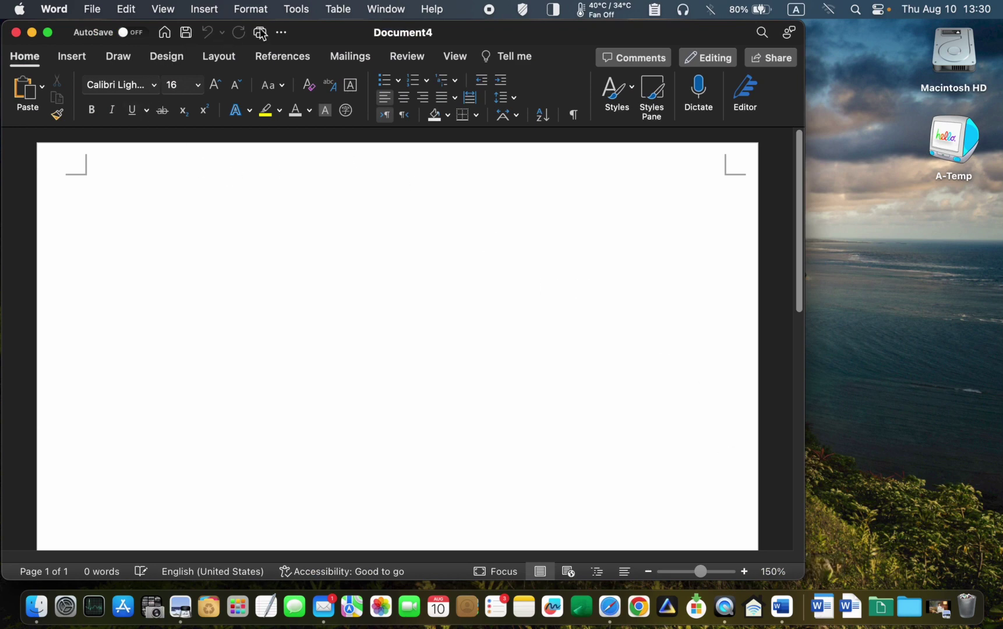
left_click(264, 10)
left_click(262, 84)
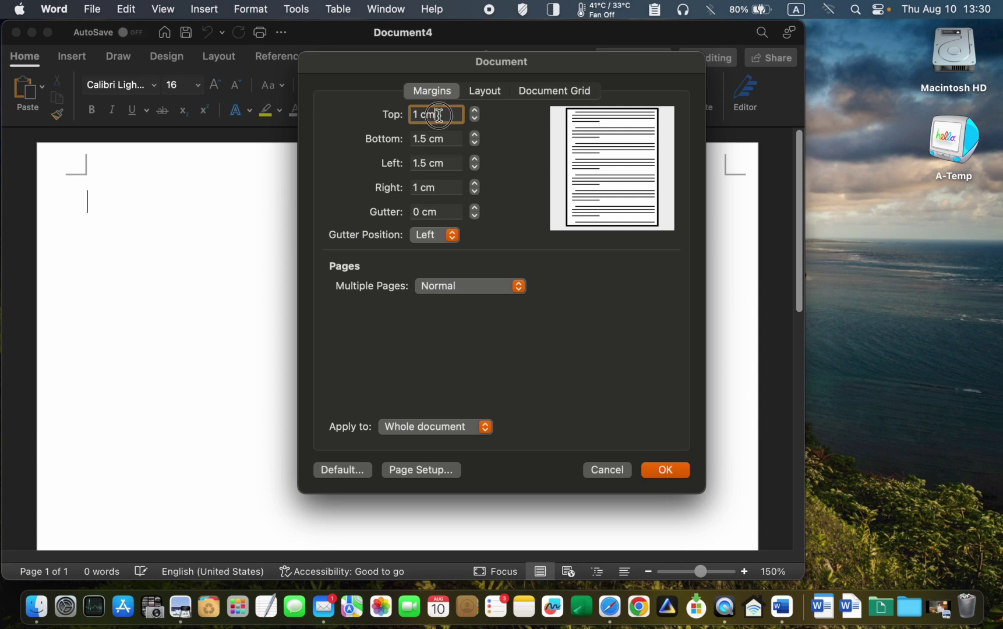
left_click_drag(447, 114, 373, 113)
type("2.0 cm")
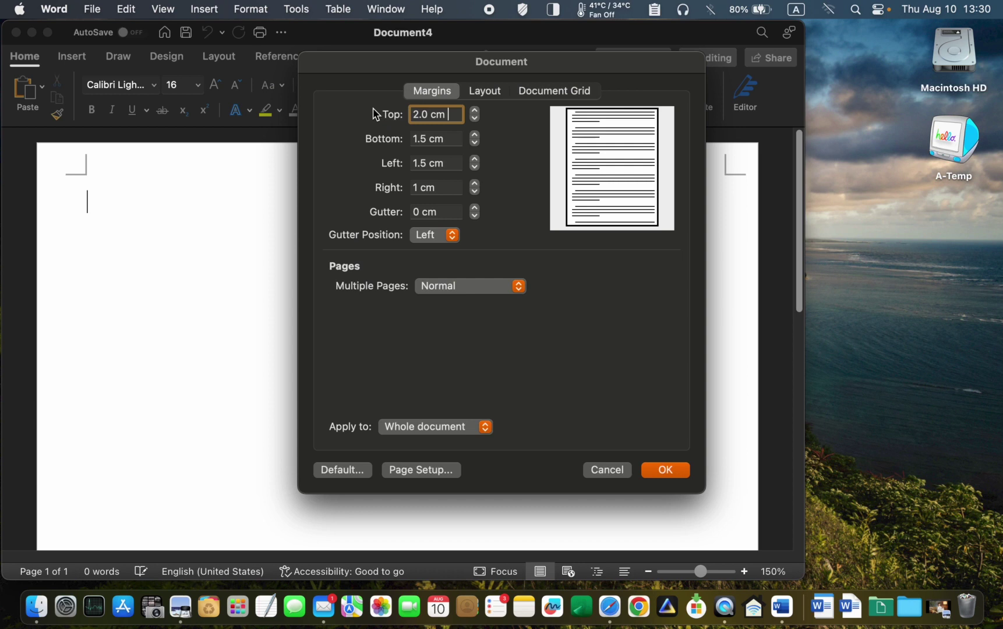
left_click(449, 138)
left_click_drag(449, 138, 410, 129)
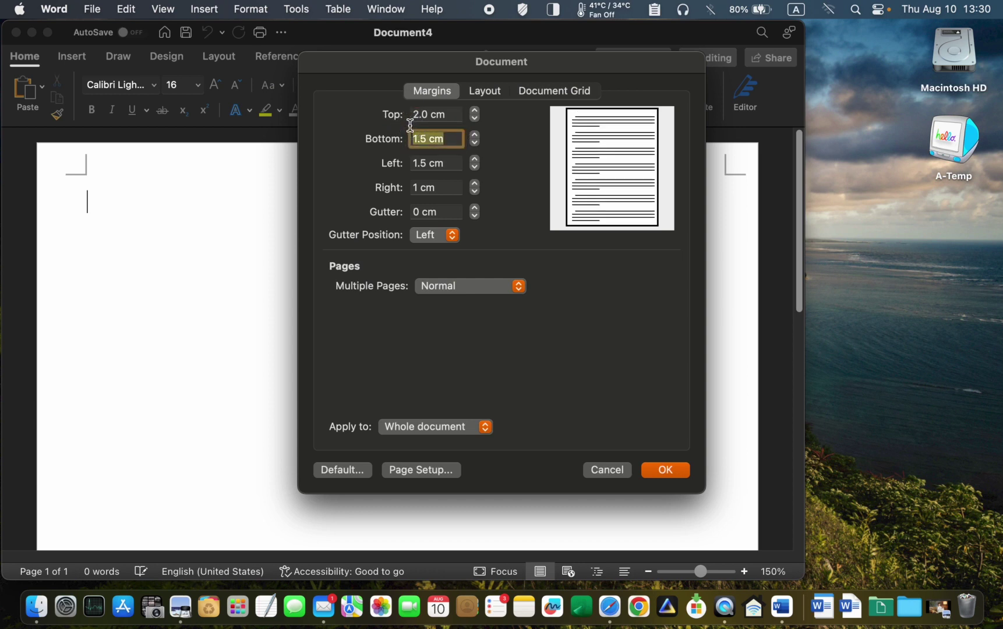
type("2.0 cm")
left_click_drag(450, 161, 390, 154)
type("2.0 cm")
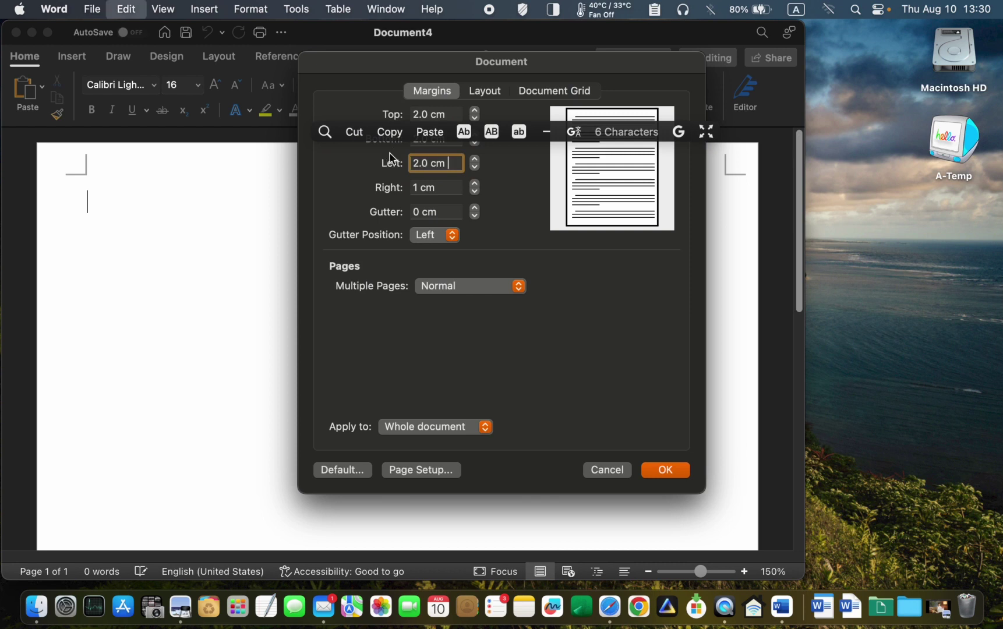
left_click_drag(448, 187, 397, 178)
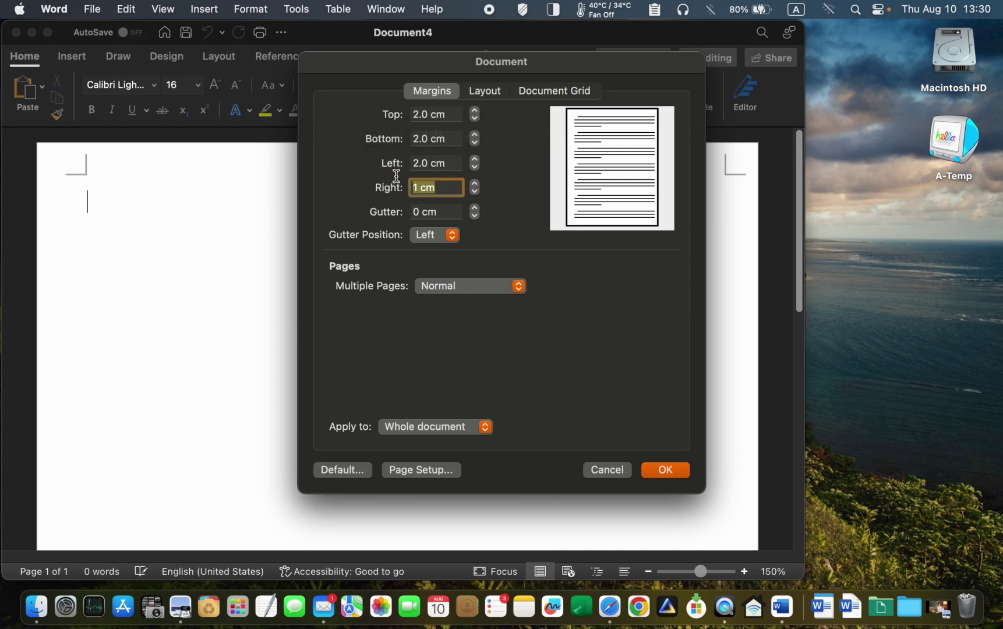
type("2.0 cm")
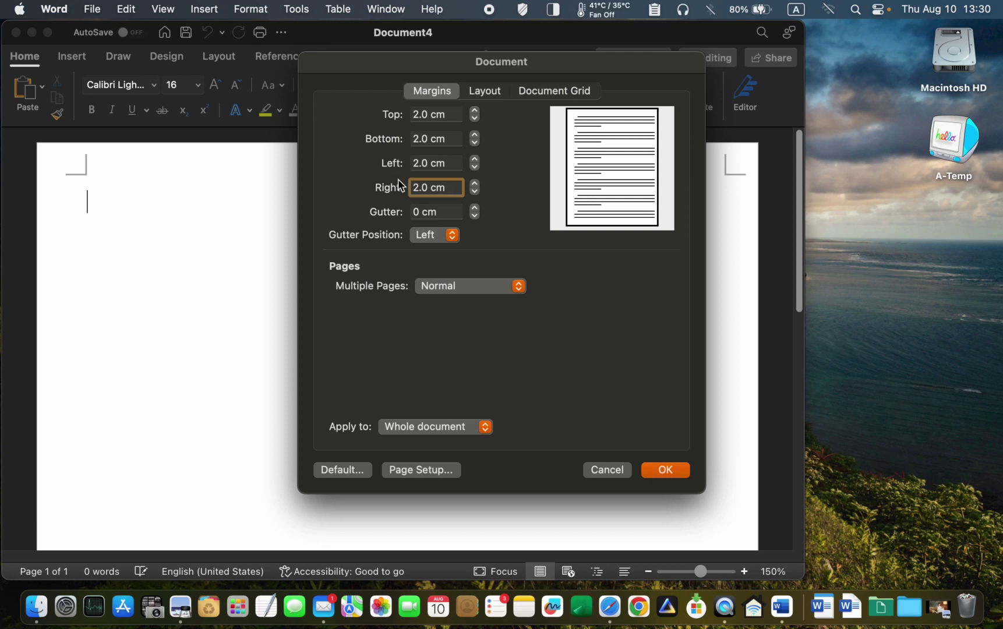
Step: Confirm the margins, set the page colour to Black, Text 1, Lighter 15%, and save
left_click(663, 473)
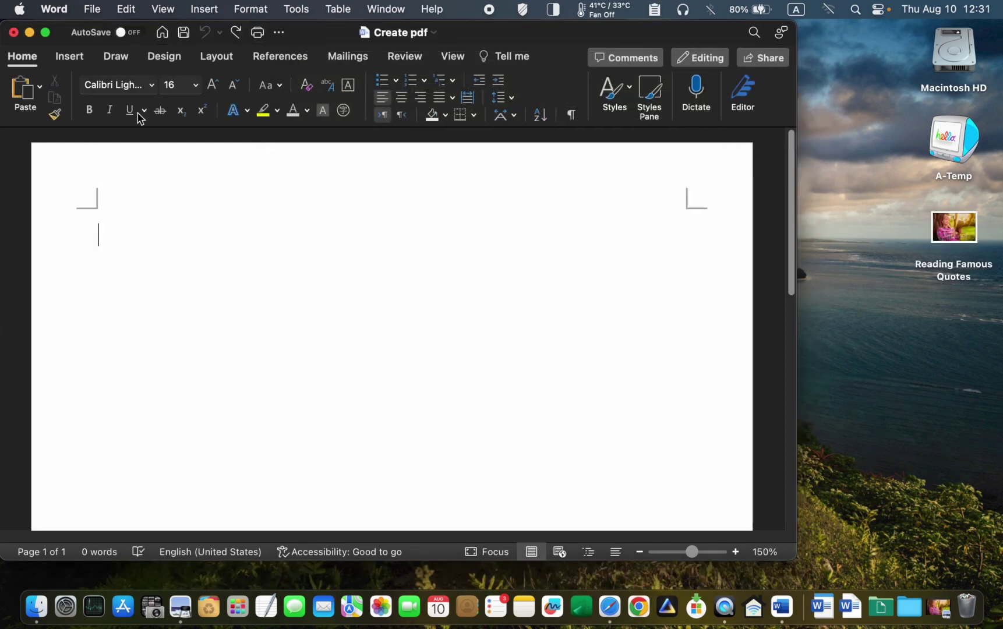
left_click(172, 63)
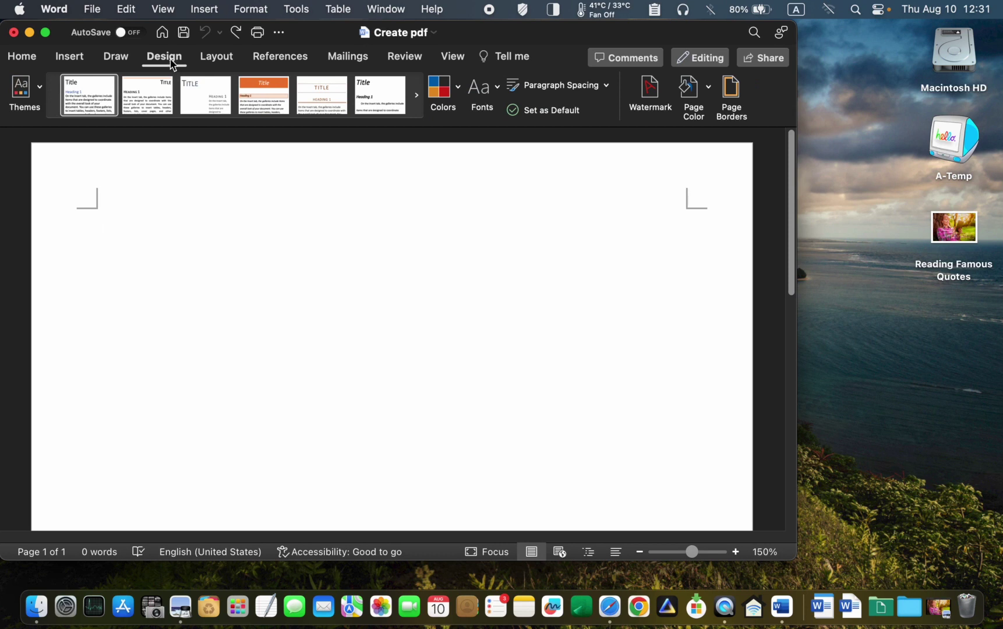
left_click(709, 91)
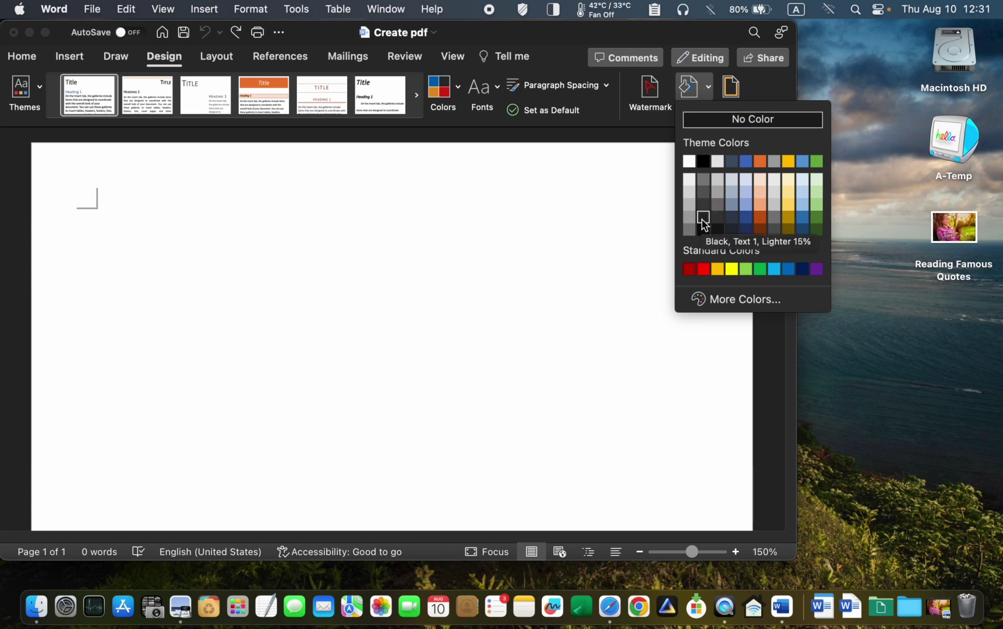
left_click(702, 221)
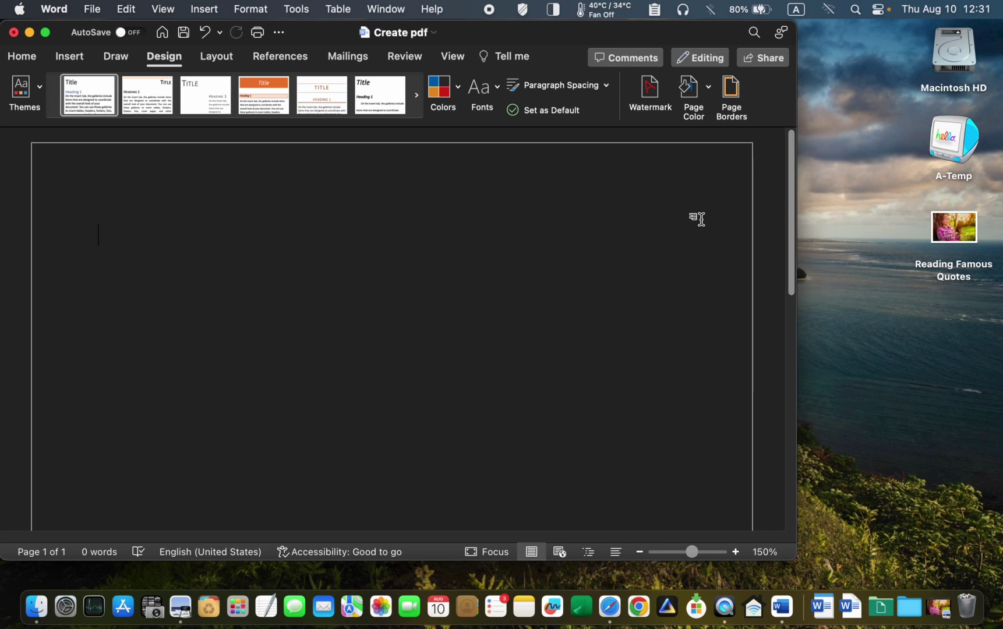
key("super+s")
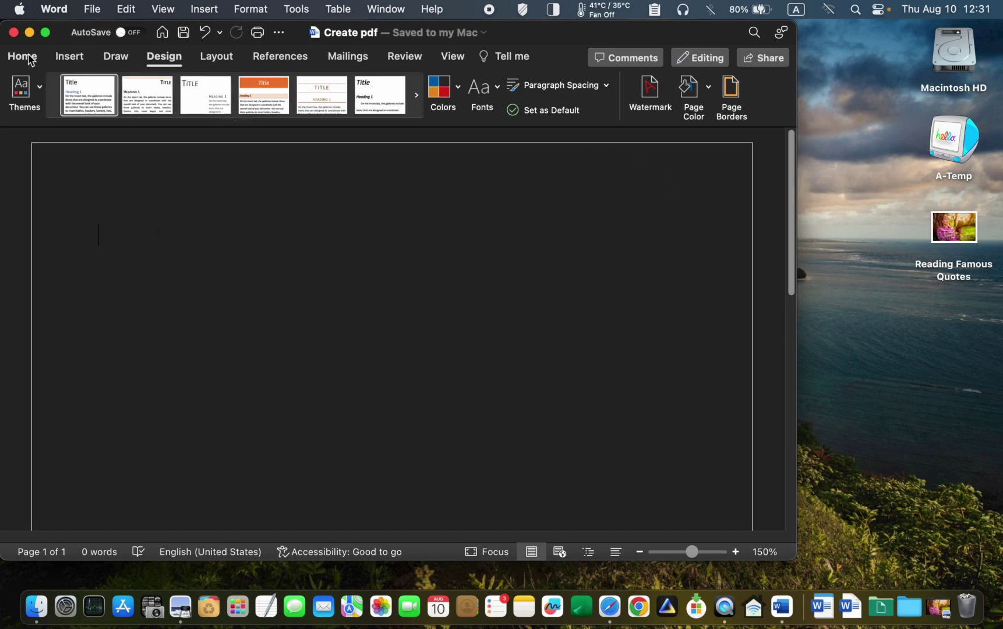
Step: Paste the numbered famous quotes and recolour all the text light gray
left_click(23, 56)
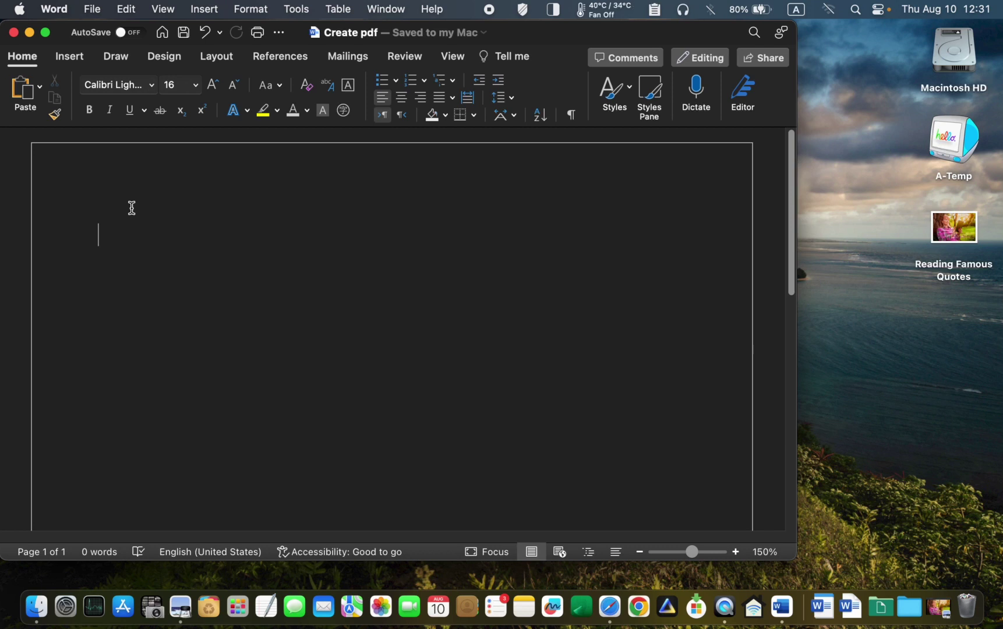
key("super+v")
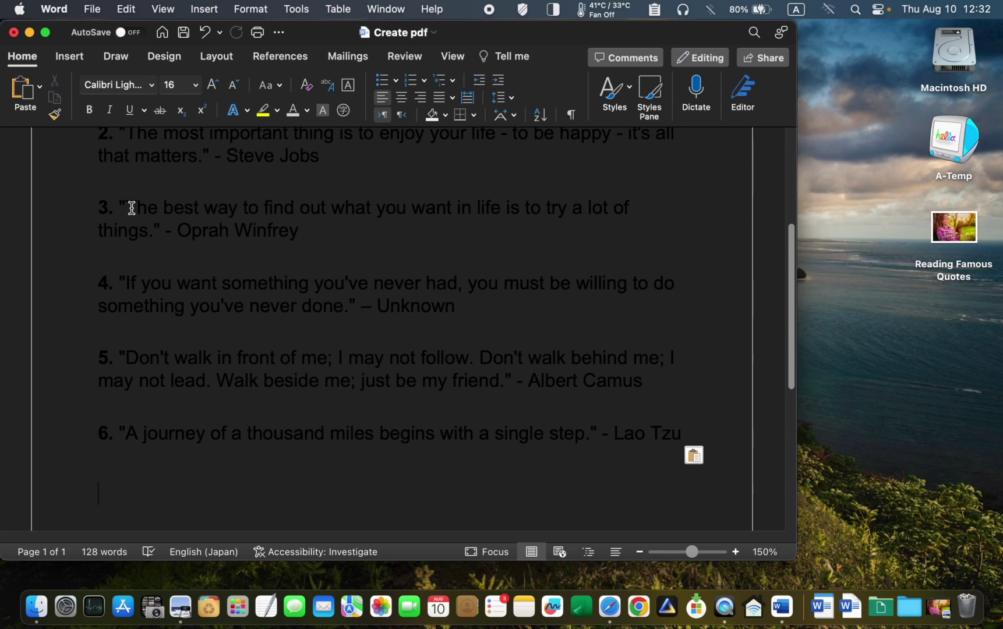
key("super+a")
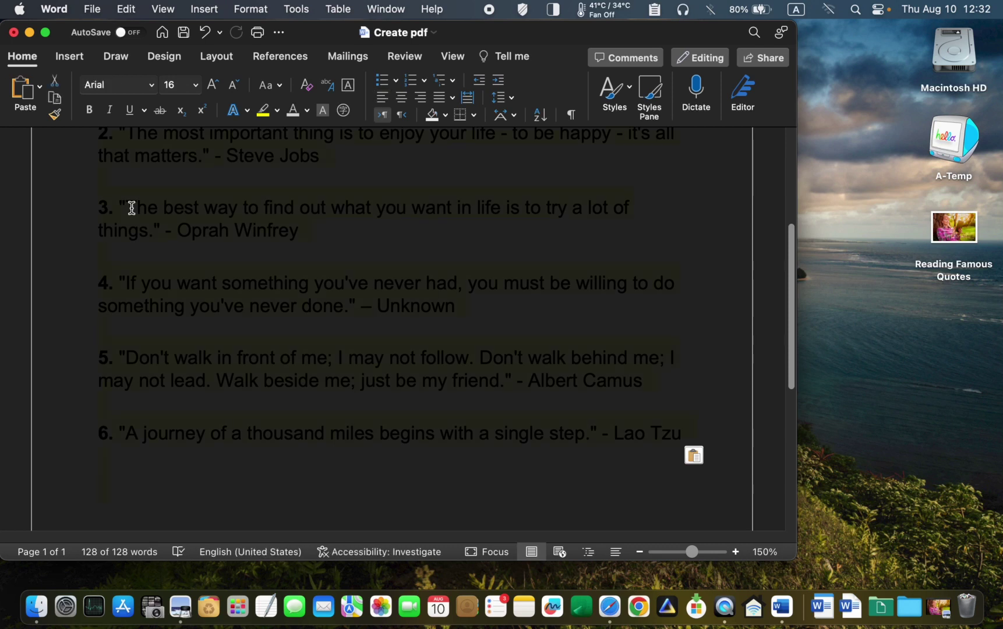
left_click(306, 111)
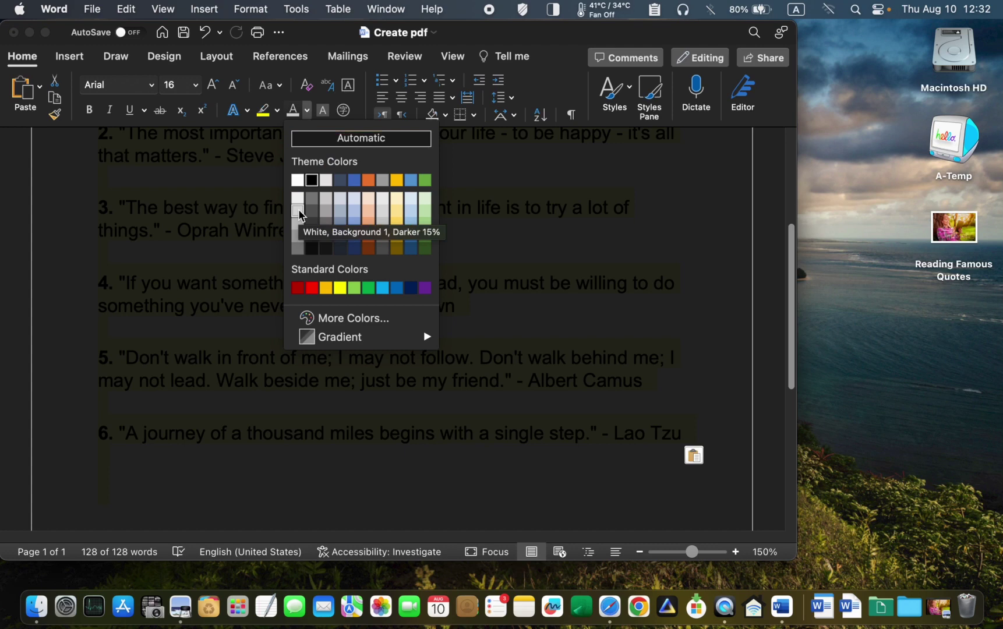
left_click(299, 213)
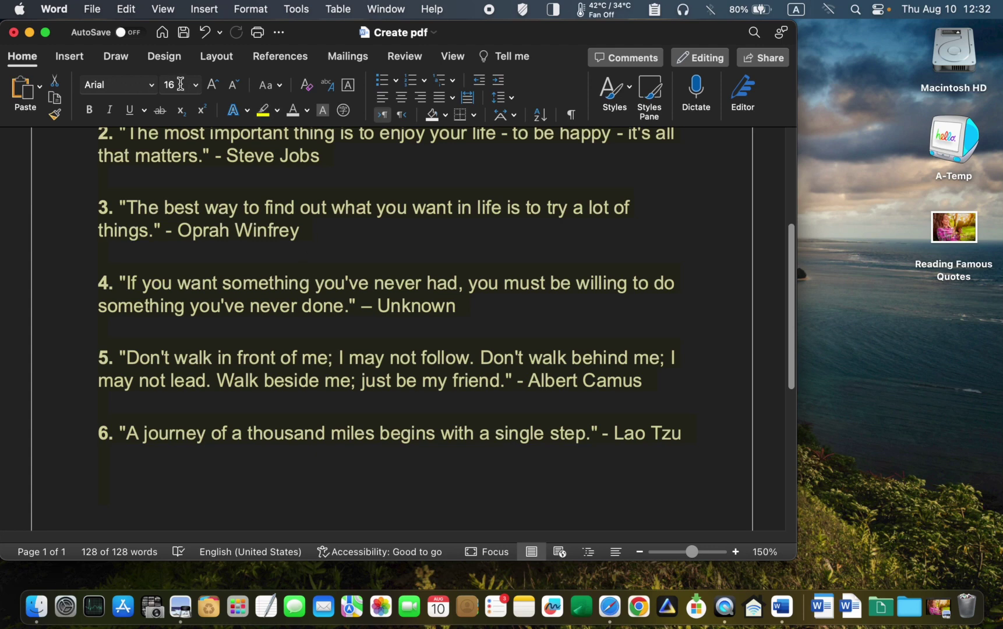
Step: Enlarge all the Arial quote text from 16 to 18 pt, then move the cursor to the title's end
left_click(151, 91)
left_click(152, 91)
scroll(222, 228, "up", 5)
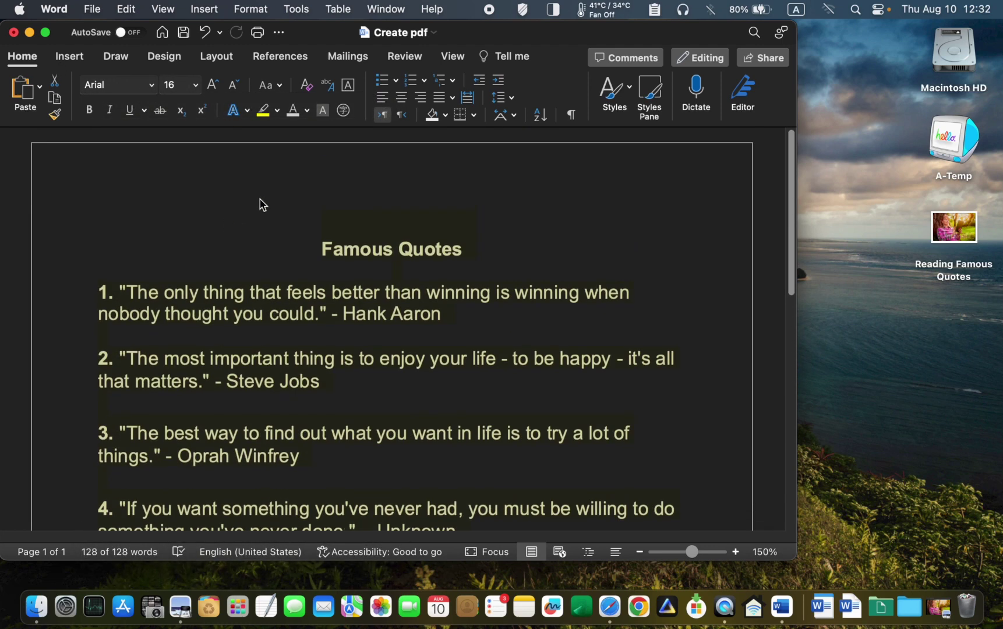
left_click(196, 91)
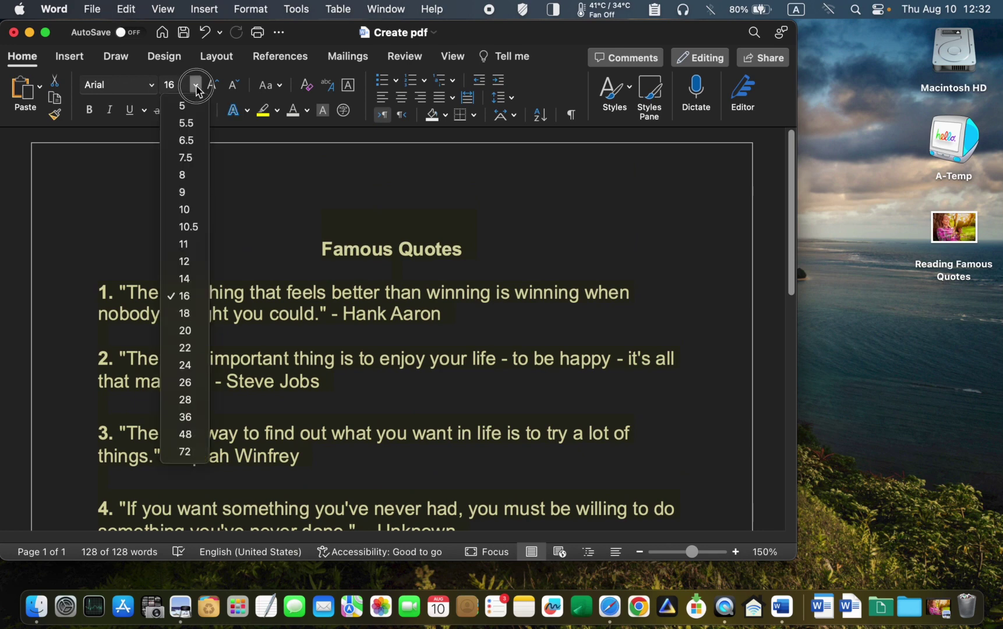
left_click(186, 317)
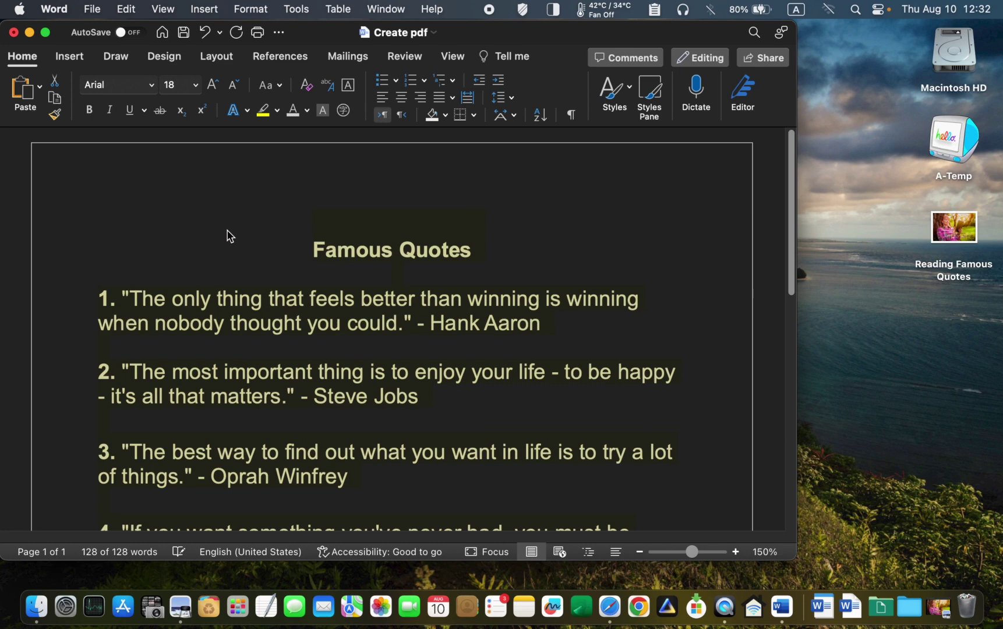
left_click(227, 229)
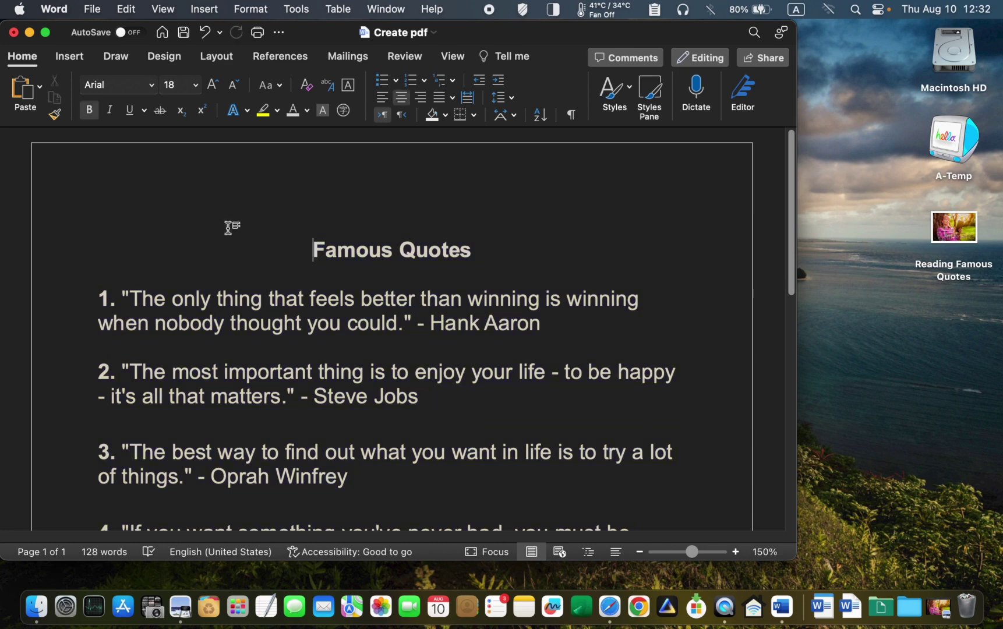
key("End")
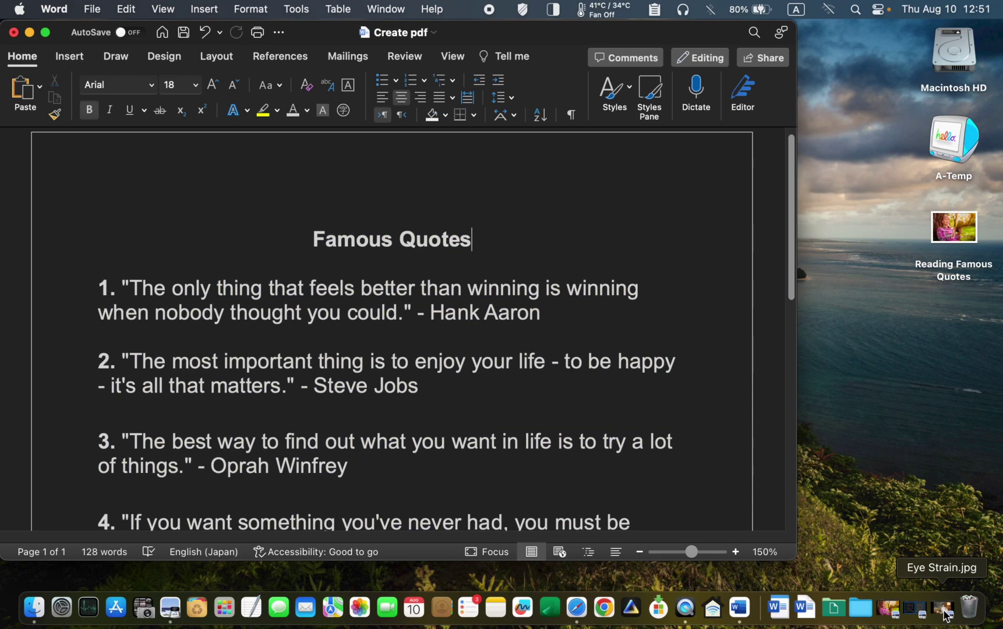
left_click(944, 615)
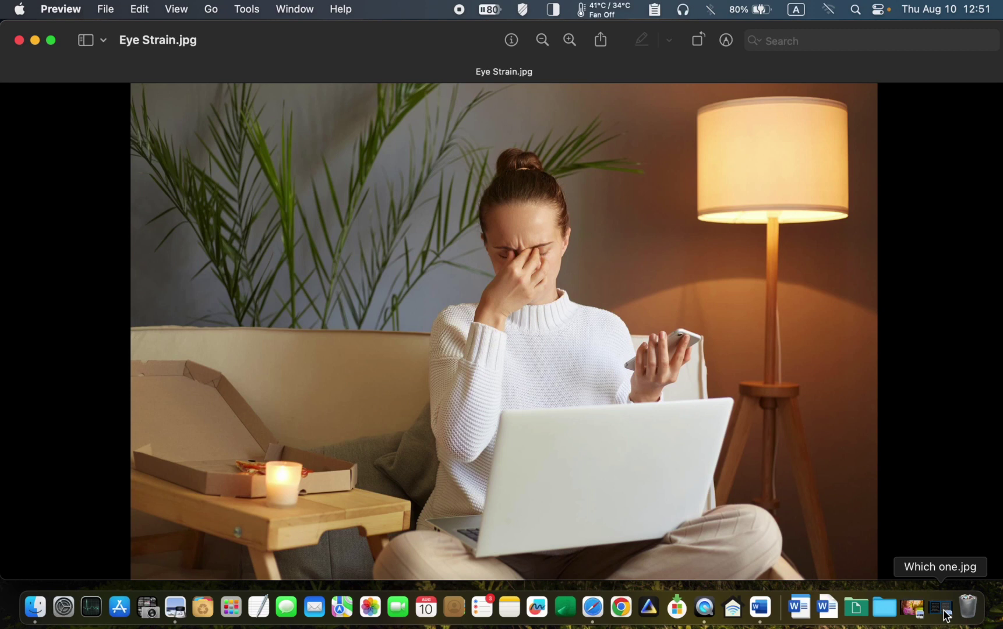
left_click(945, 613)
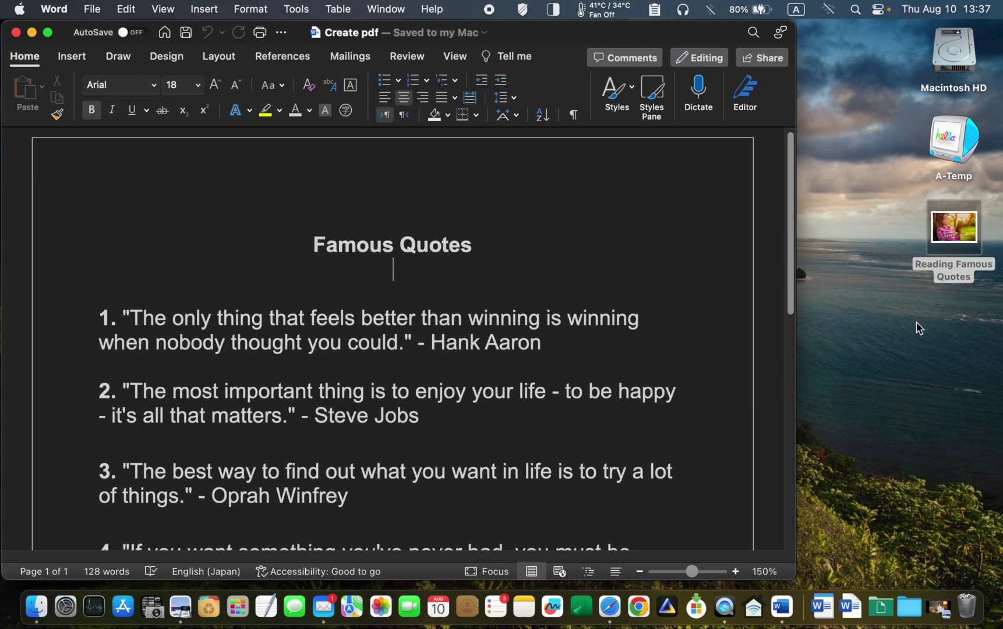
Step: Copy the Reading Famous Quotes photo from Preview and close it
double_click(948, 239)
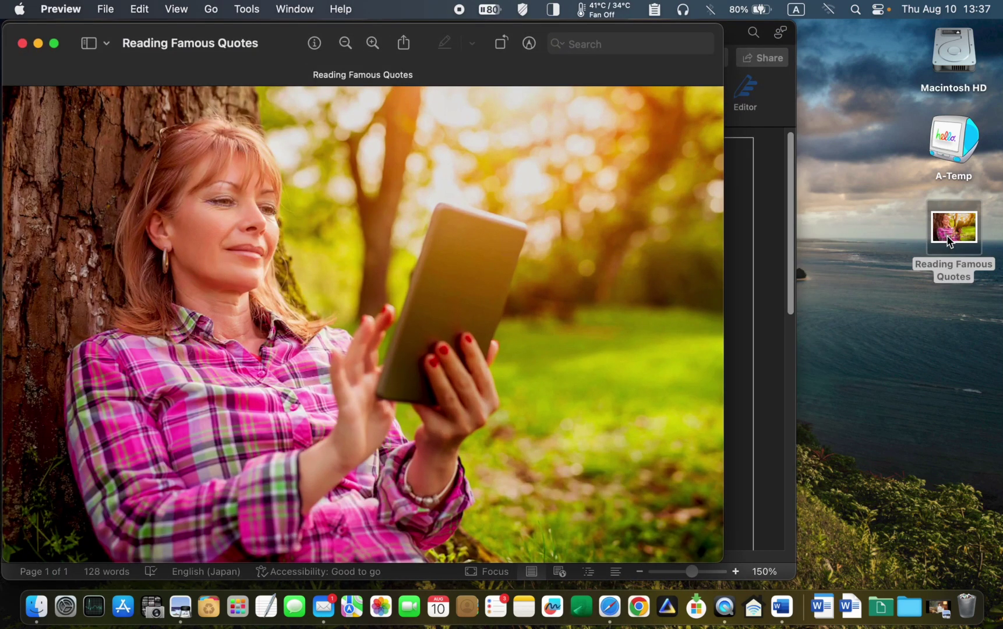
key("super+a")
key("super+w")
Step: Paste the photo below the title and shrink it to about 10 cm wide
left_click(395, 273)
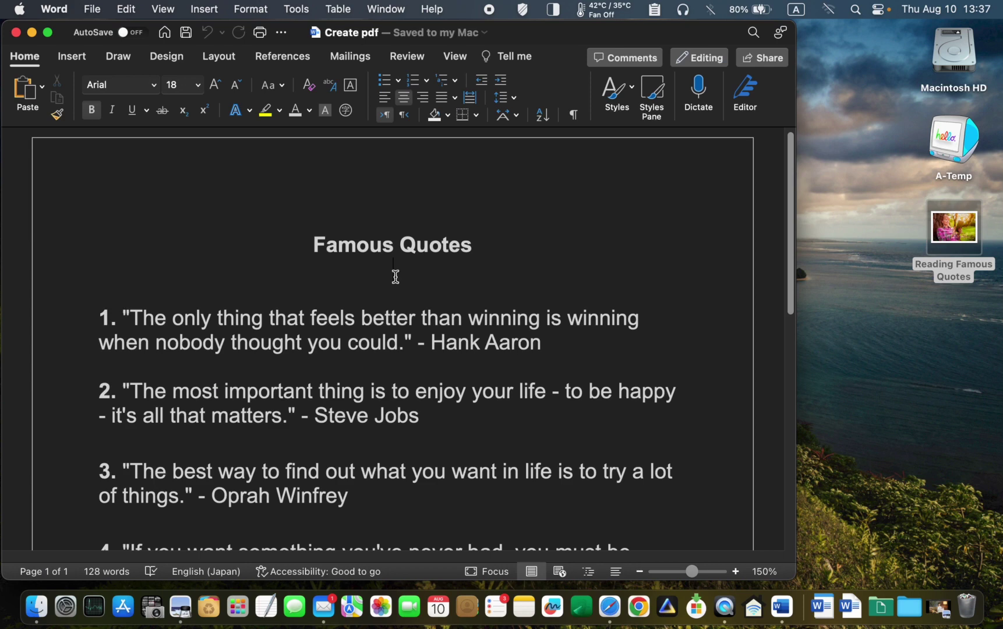
key("super+v")
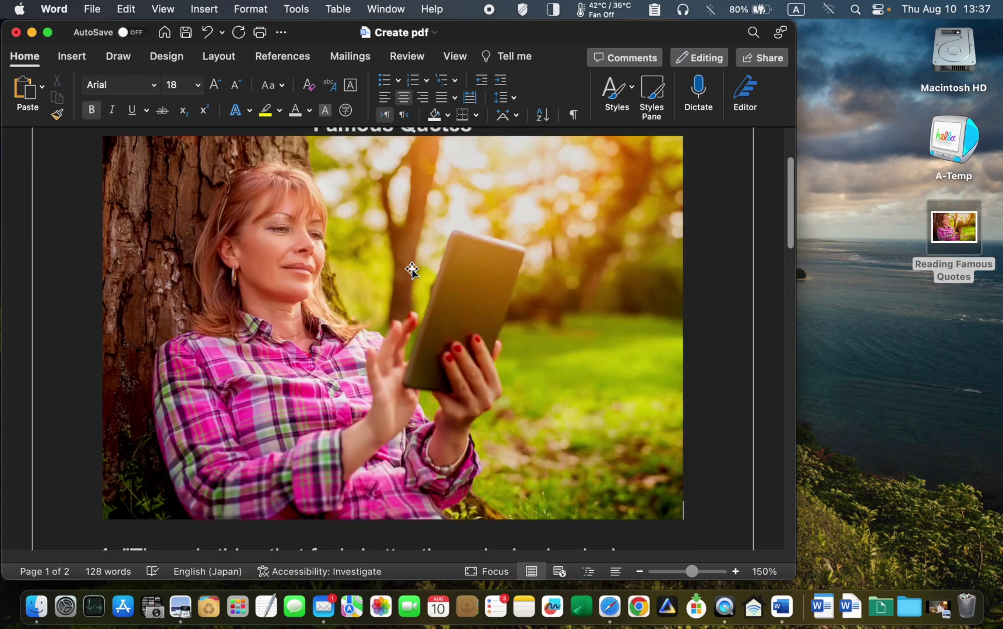
left_click(392, 298)
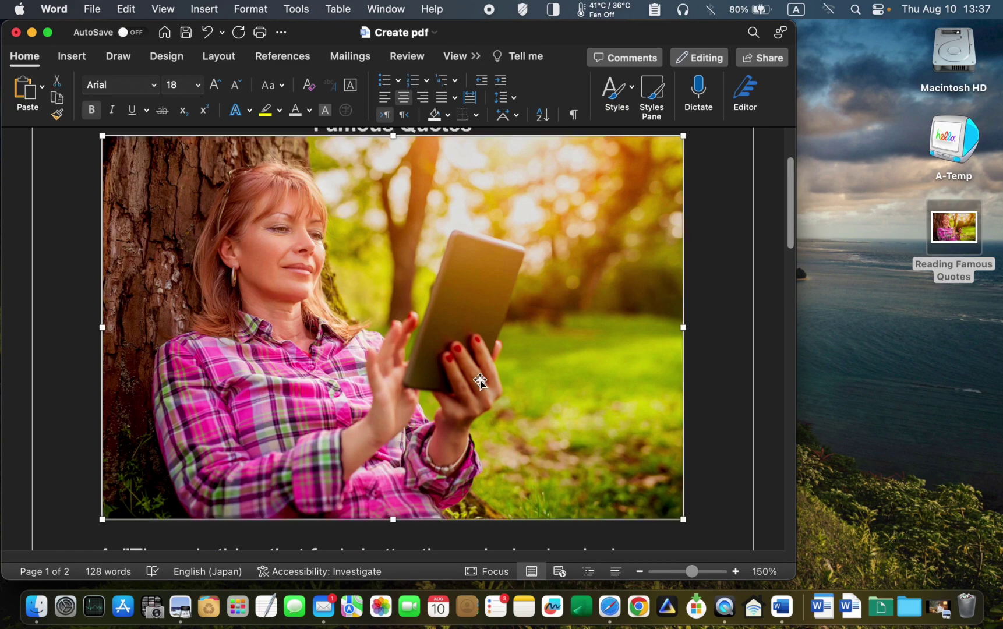
left_click_drag(683, 518, 599, 421)
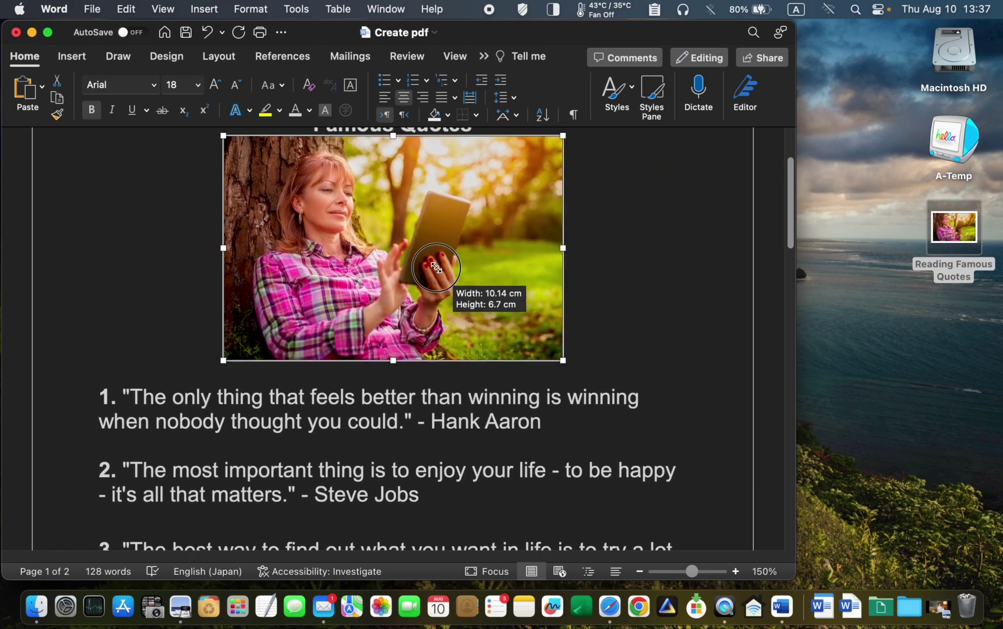
Step: Enlarge the photo to about 11.4 cm and add a blank line between the title and photo
left_click_drag(436, 267, 483, 307)
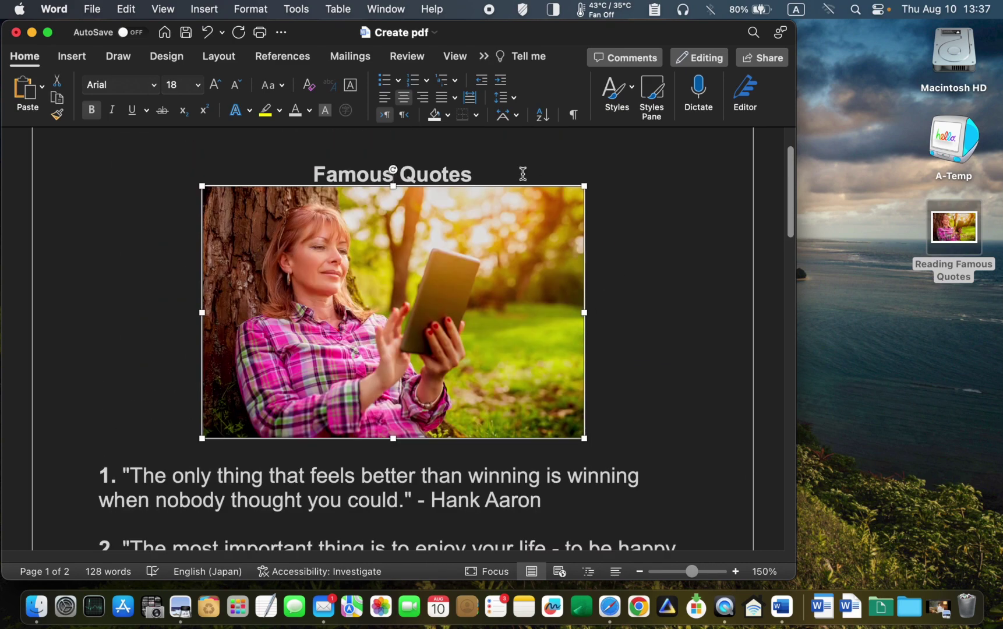
left_click(502, 173)
key("Return")
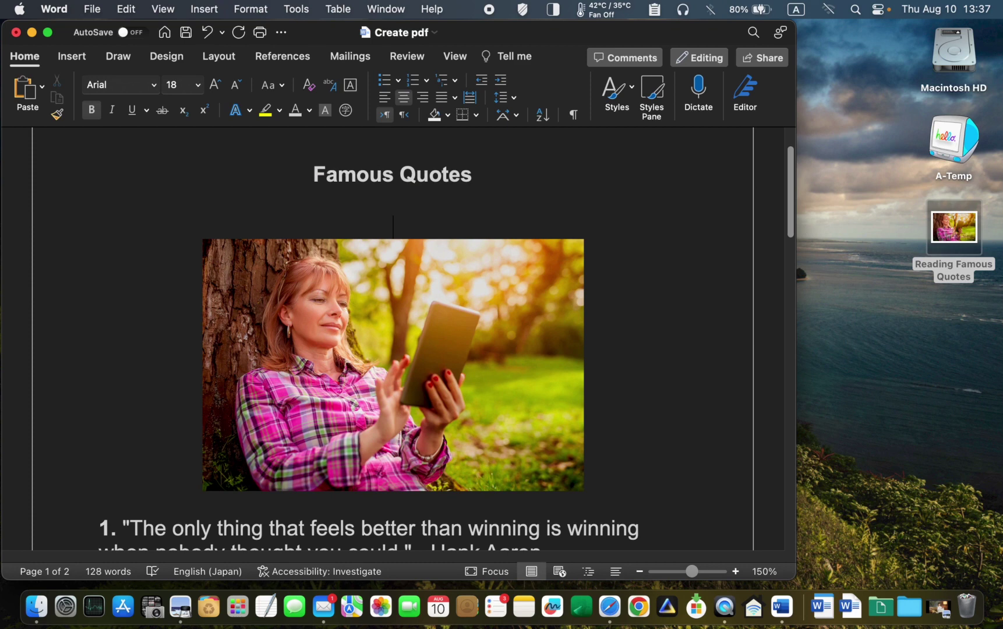
left_click(428, 319)
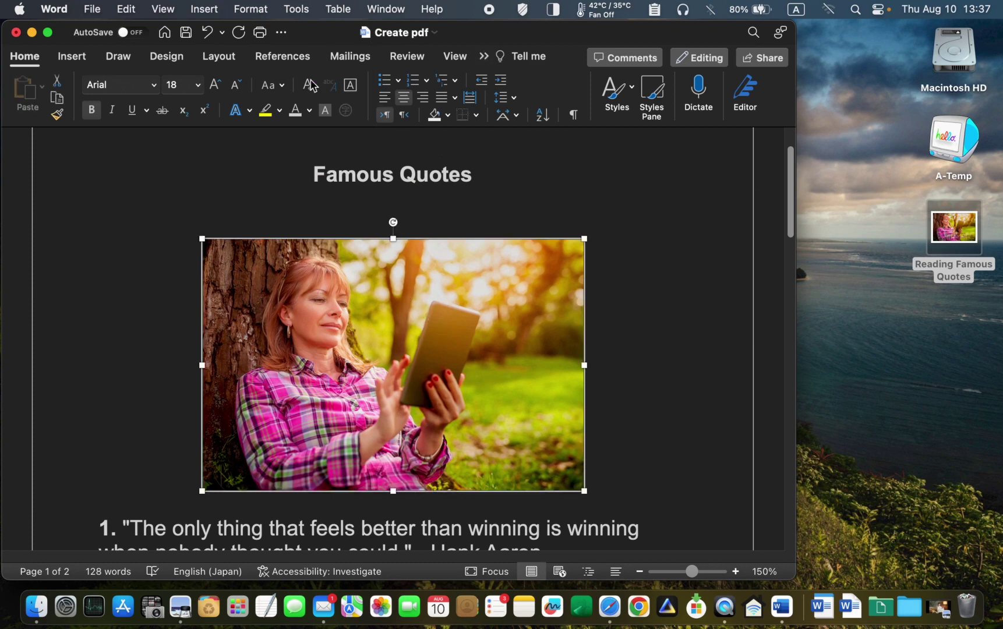
double_click(349, 276)
Step: Apply the rounded reflected picture style, then set Reflection to No Reflection
left_click(339, 88)
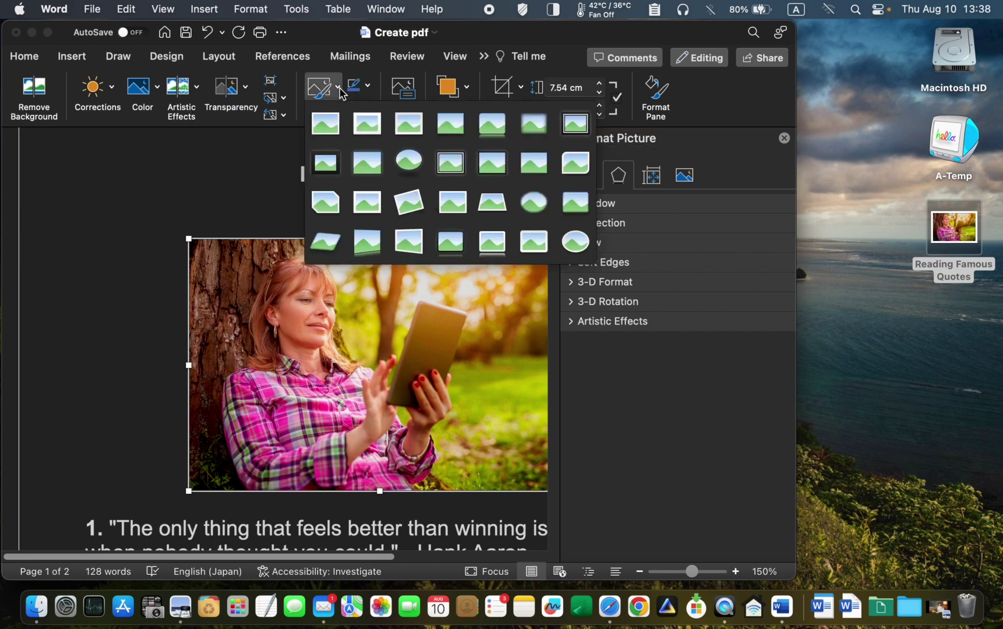
left_click(490, 126)
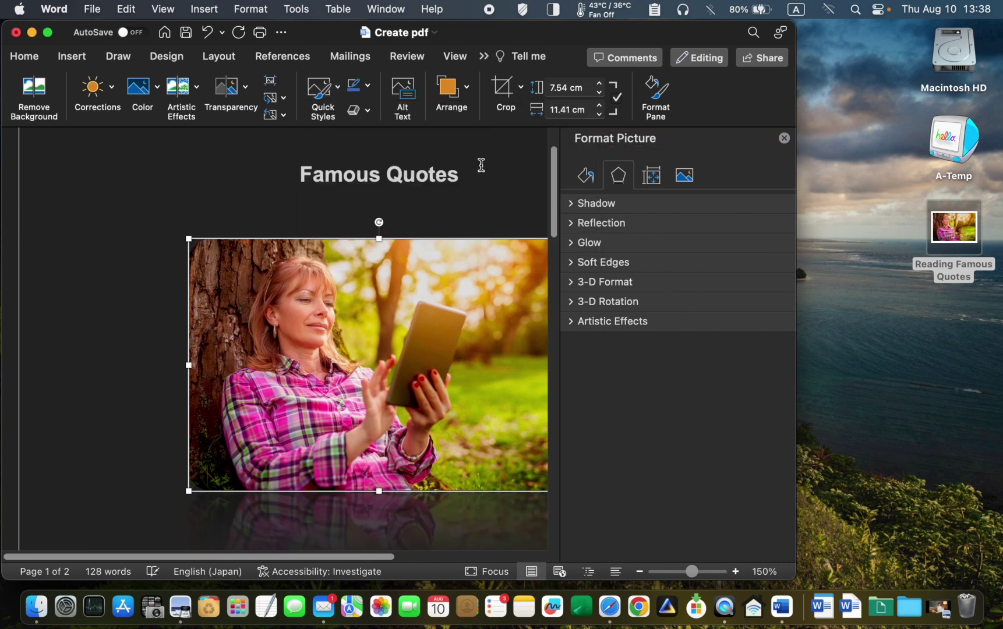
left_click(784, 139)
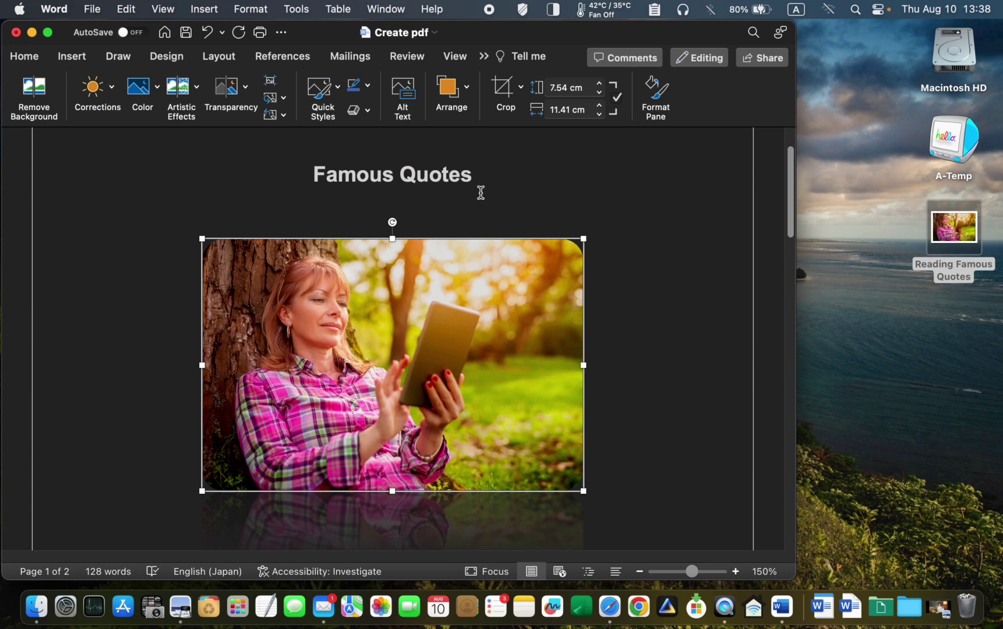
left_click(368, 111)
mouse_move(413, 132)
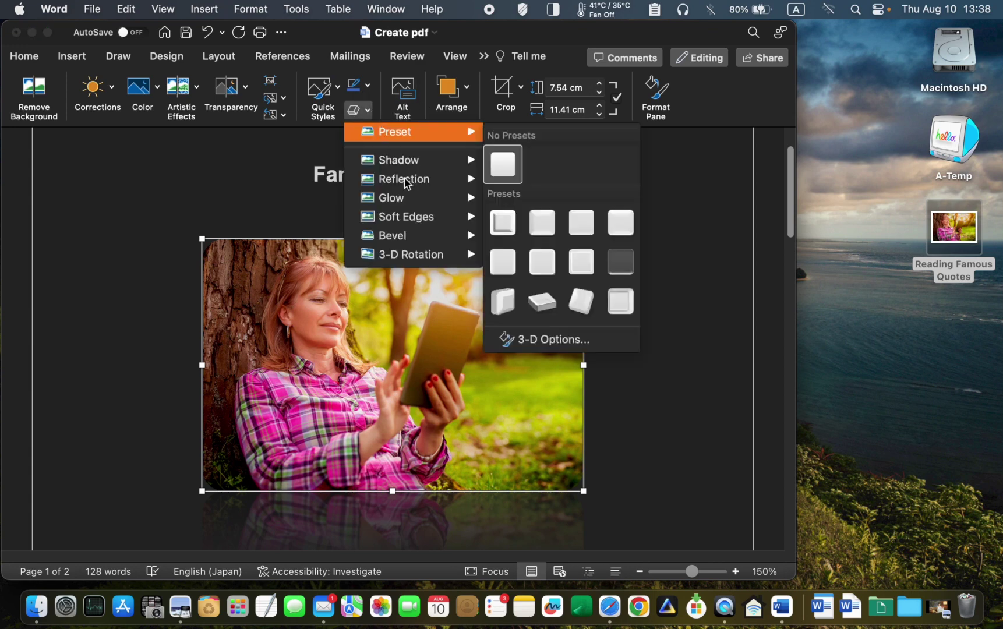
left_click(515, 224)
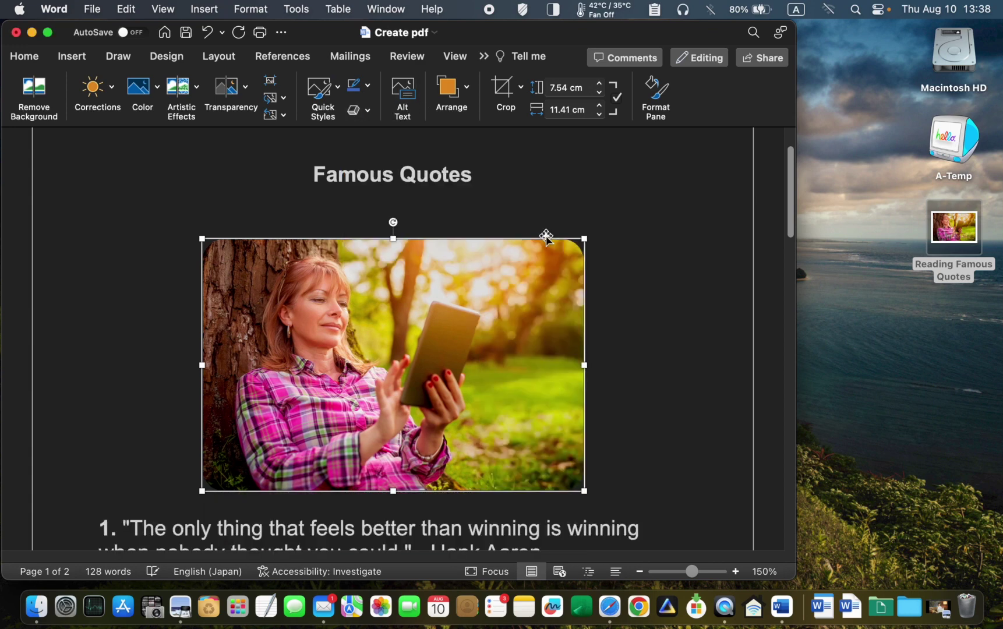
Step: Try left-aligning the photo's line, then undo so the photo stays centred
left_click(445, 213)
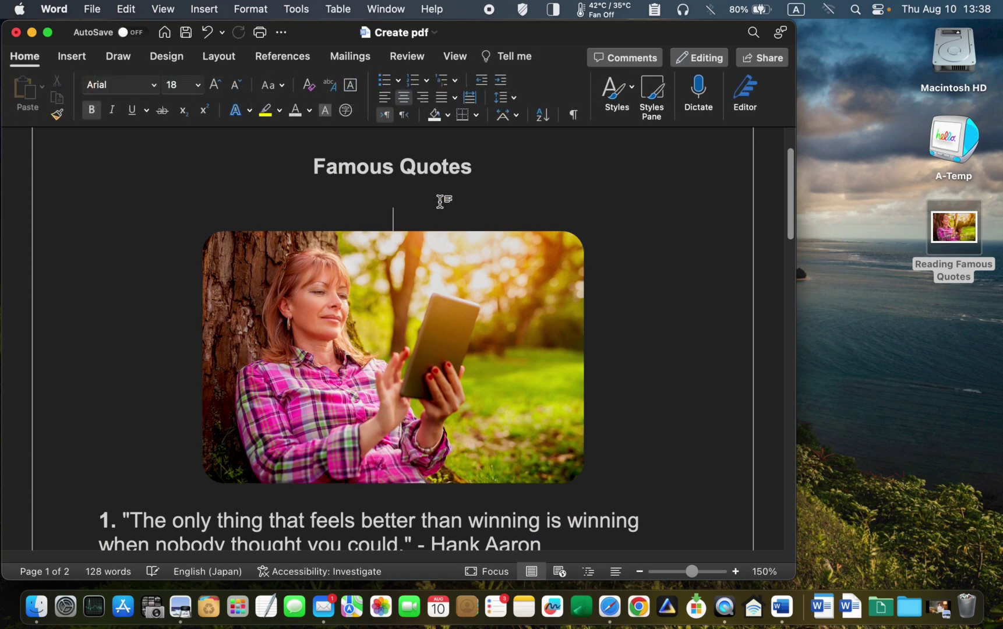
key("super+l")
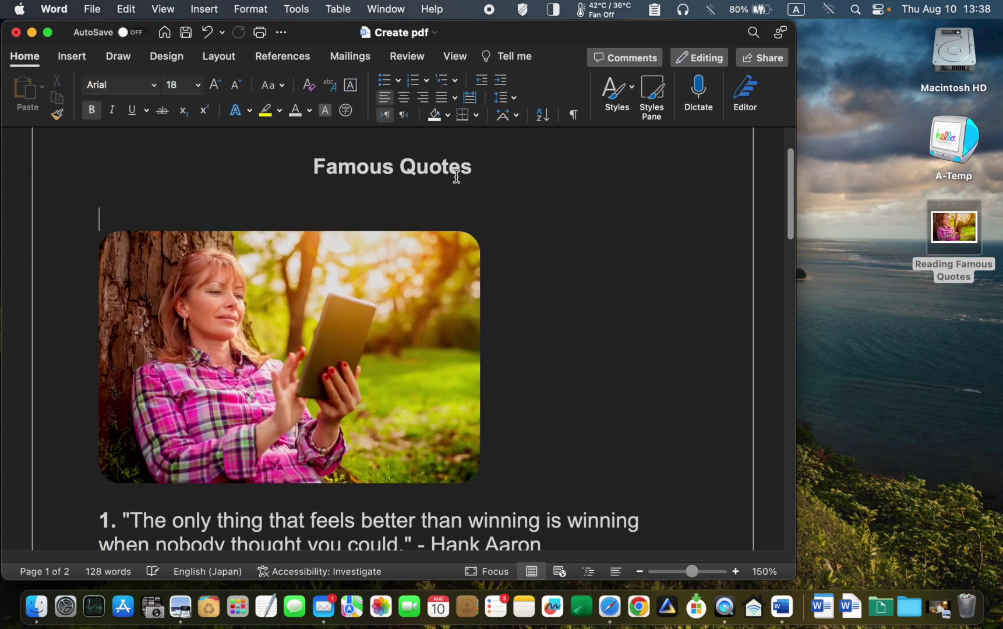
key("super+z")
key("super+z")
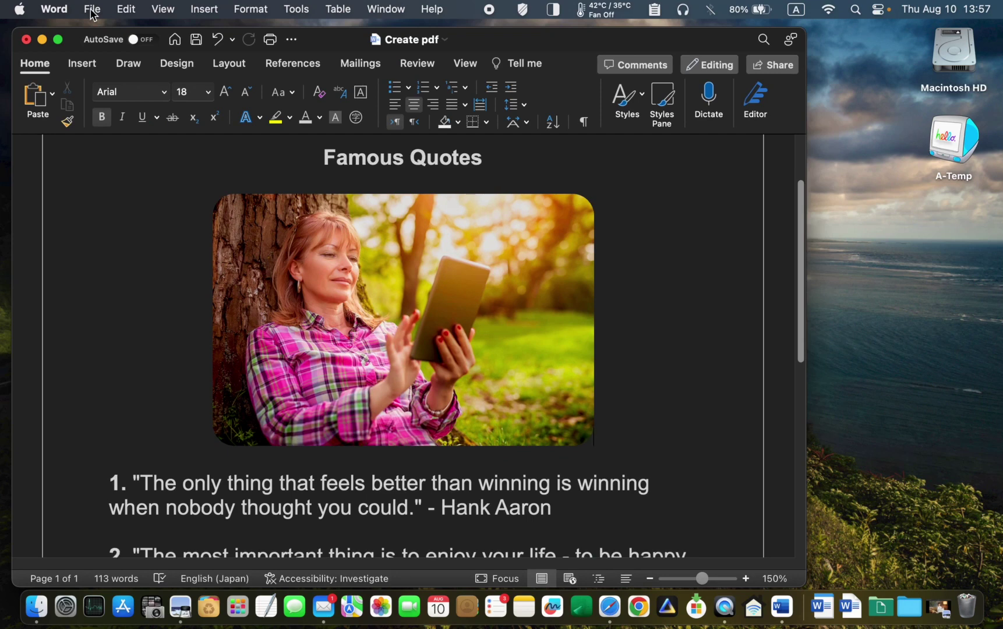
Step: Save As with PDF file format into the Desktop folder and export 'Create pdf'
left_click(92, 14)
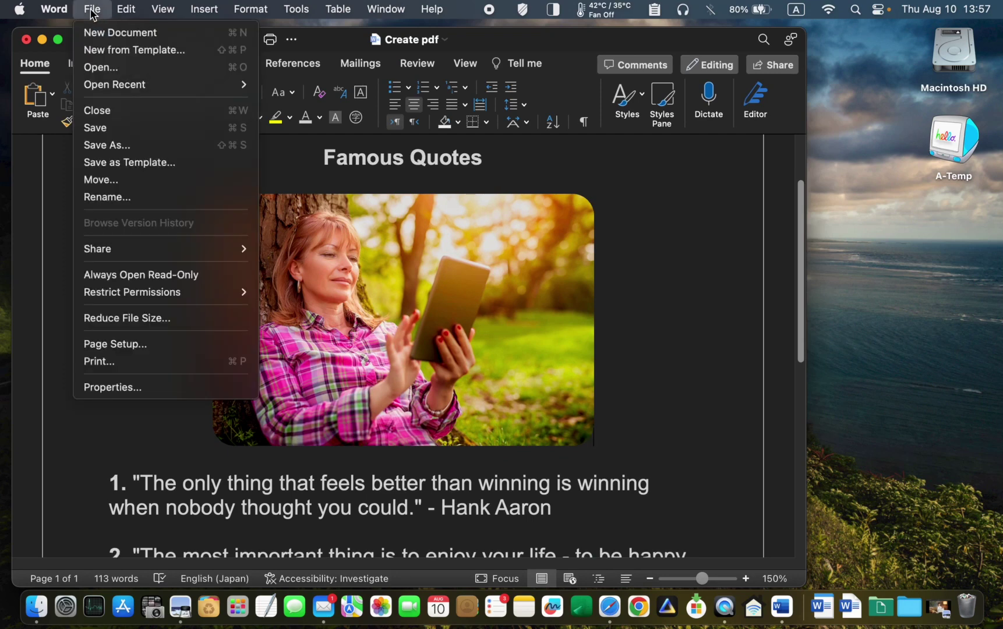
left_click(98, 145)
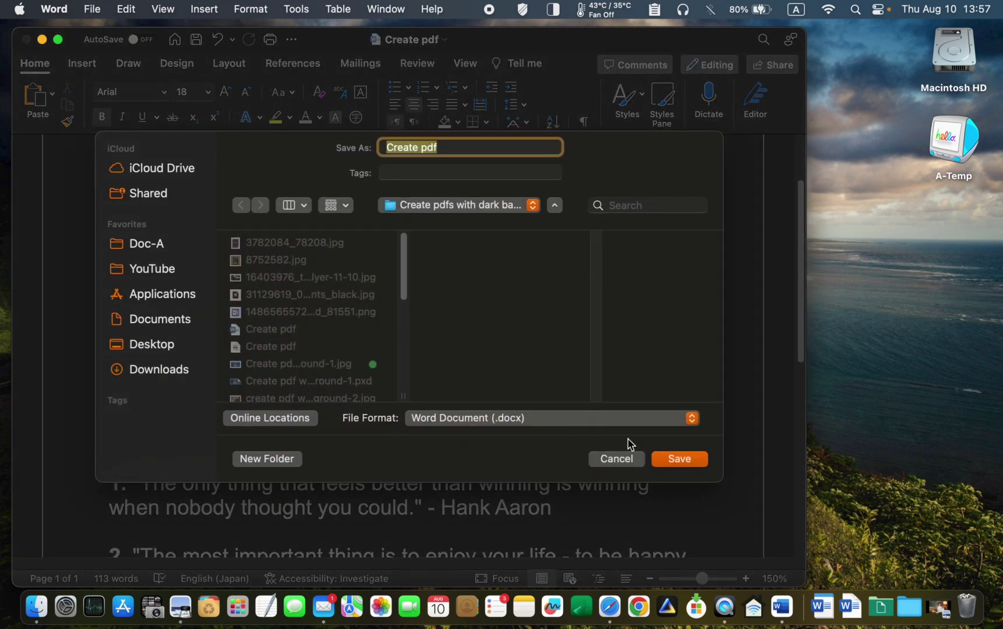
left_click(693, 428)
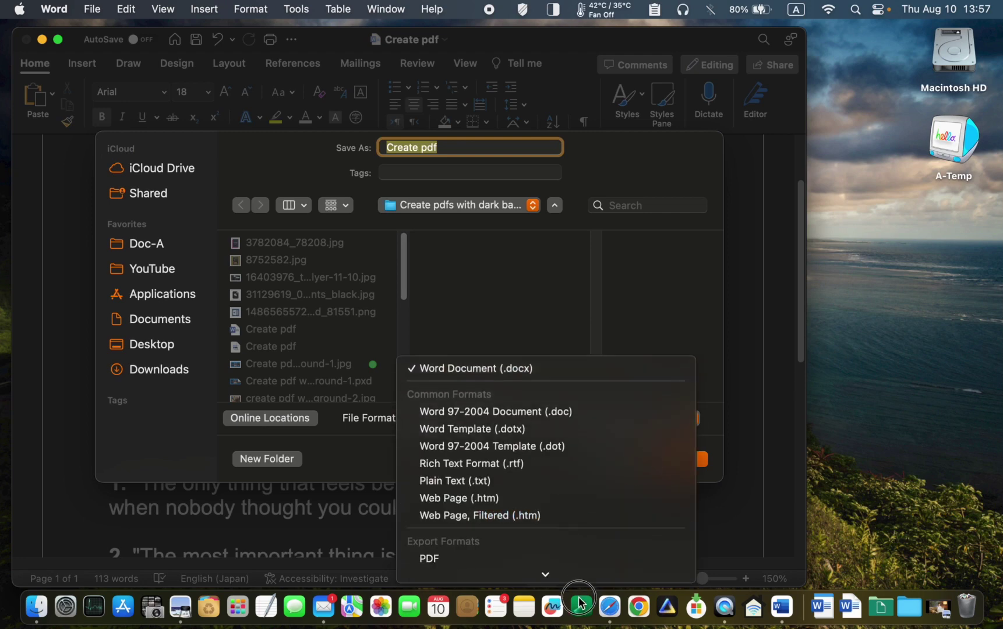
left_click(471, 443)
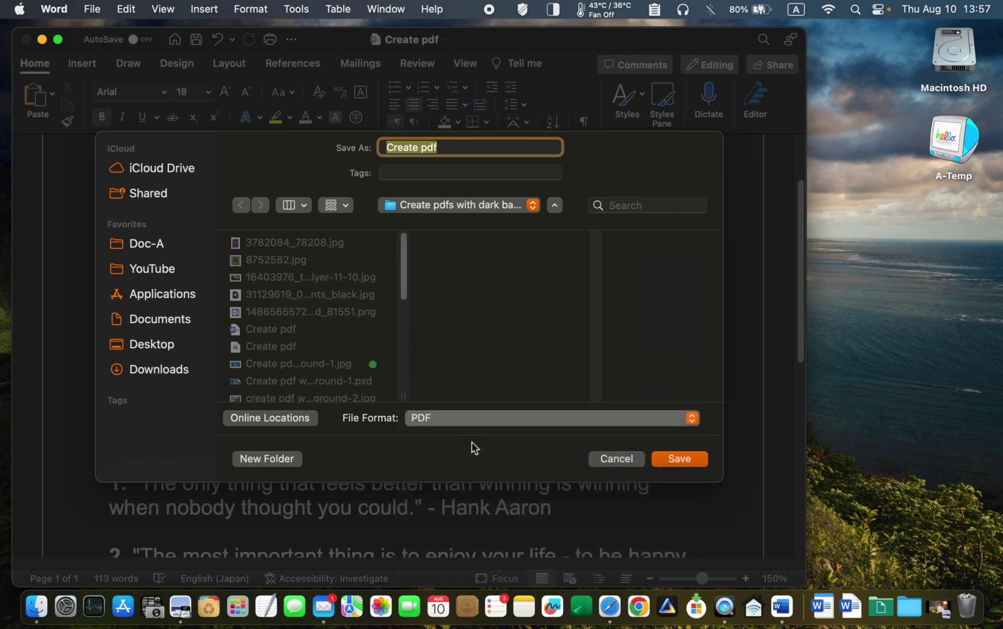
left_click(157, 353)
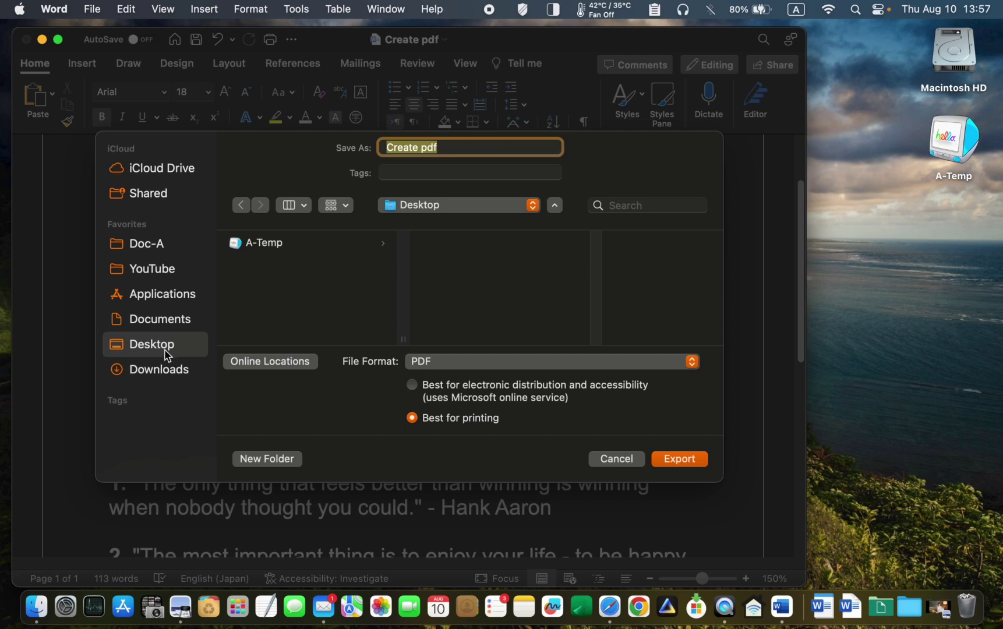
left_click(668, 463)
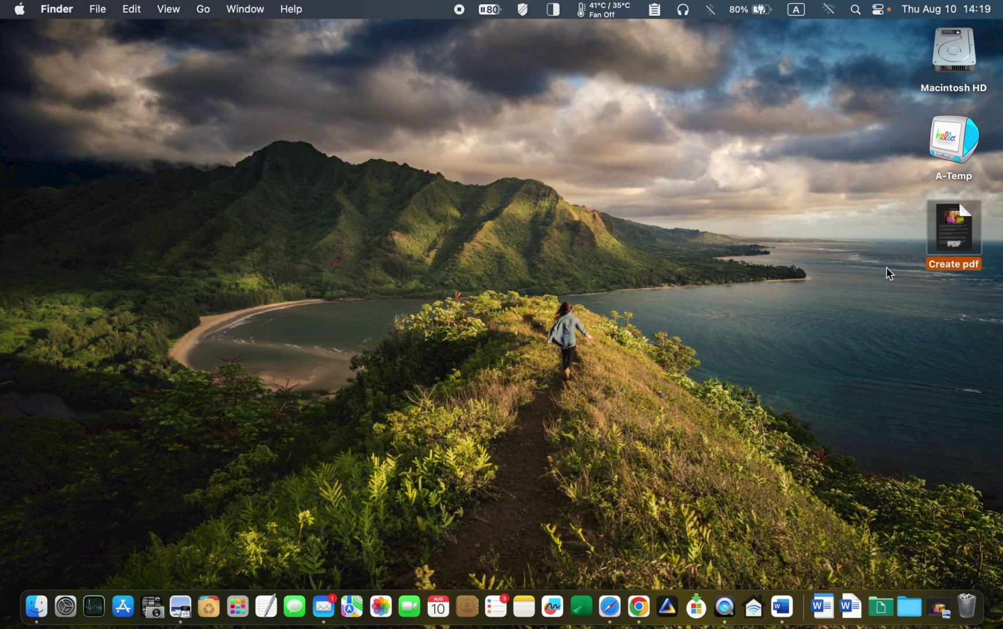
Step: Open the desktop 'Create pdf' file with Preview from its context menu
right_click(956, 232)
mouse_move(849, 254)
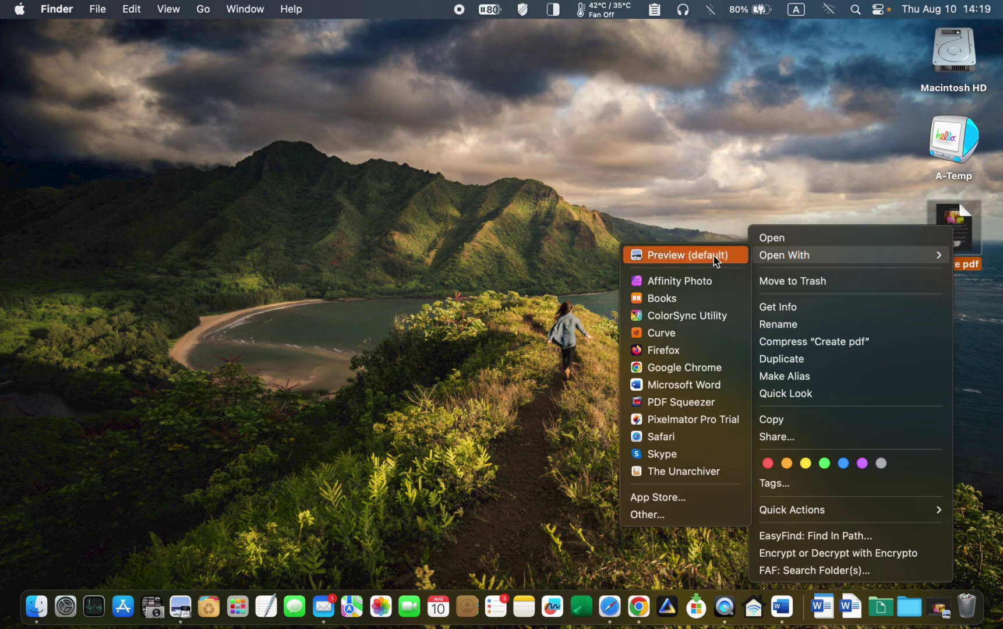
left_click(712, 254)
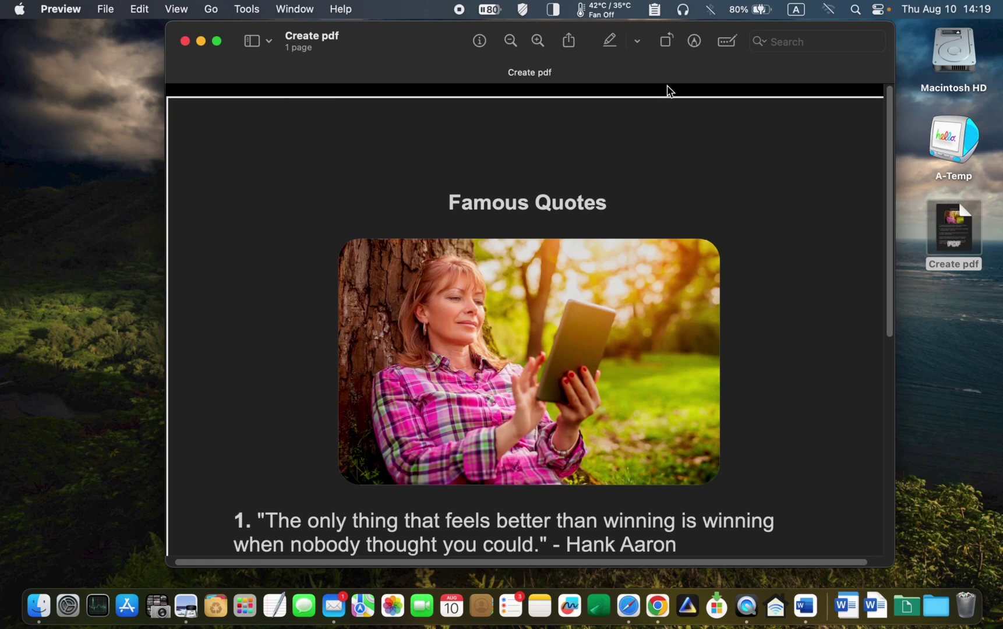
Step: Draw a rectangular selection over the page and pull its right edge inside the border
left_click(695, 43)
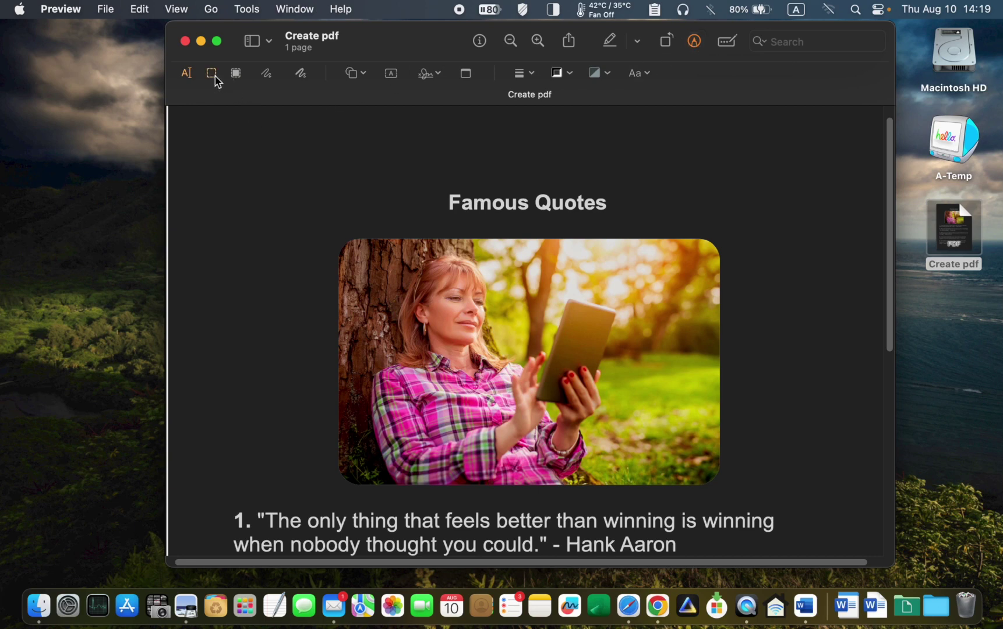
scroll(223, 179, "up", 2)
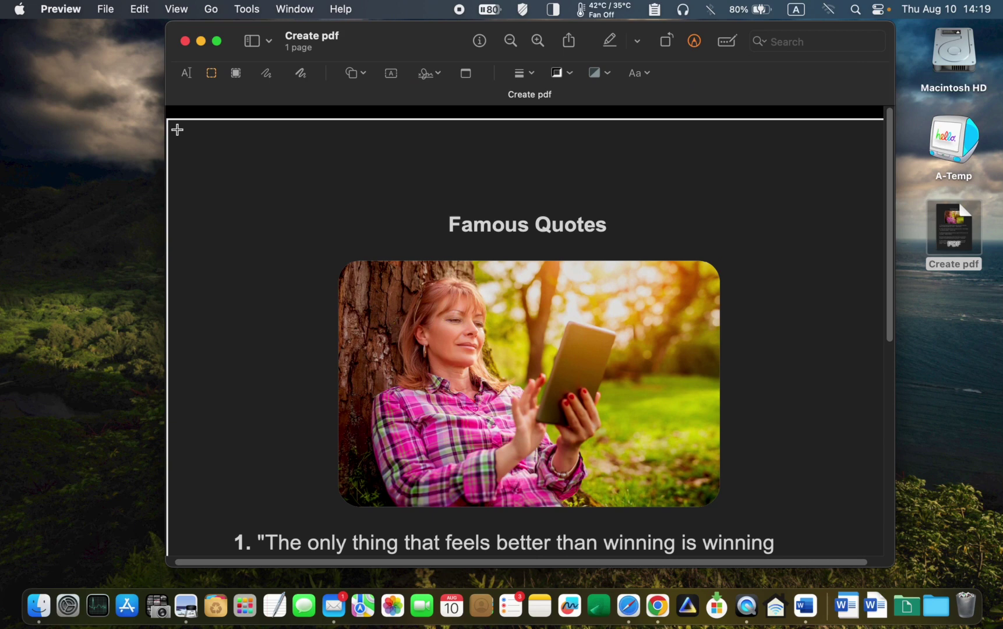
mouse_move(177, 129)
left_mouse_down()
mouse_move(699, 578)
mouse_move(854, 541)
left_mouse_up()
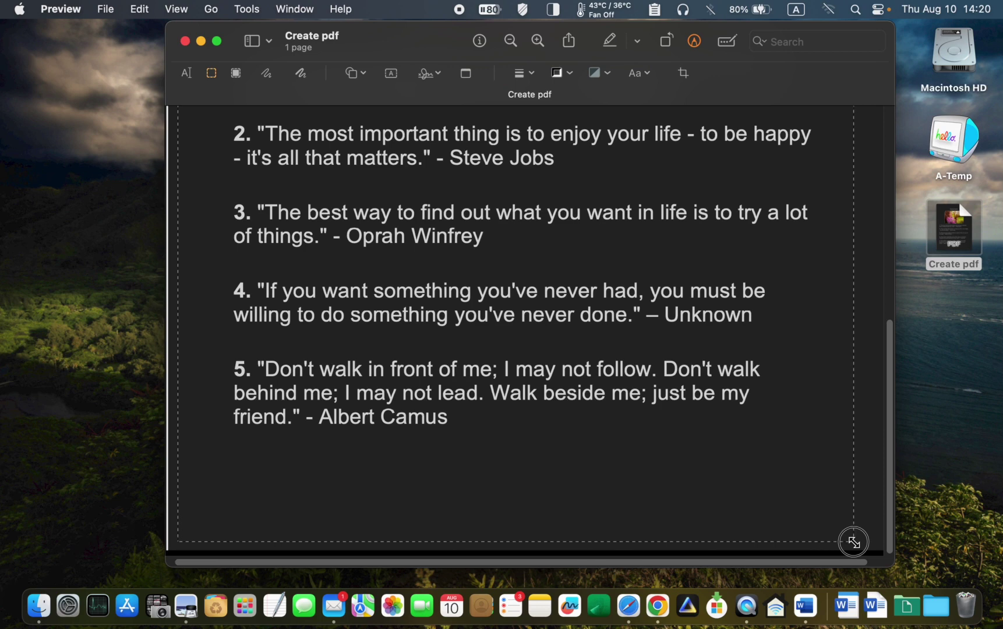
left_click_drag(854, 541, 853, 542)
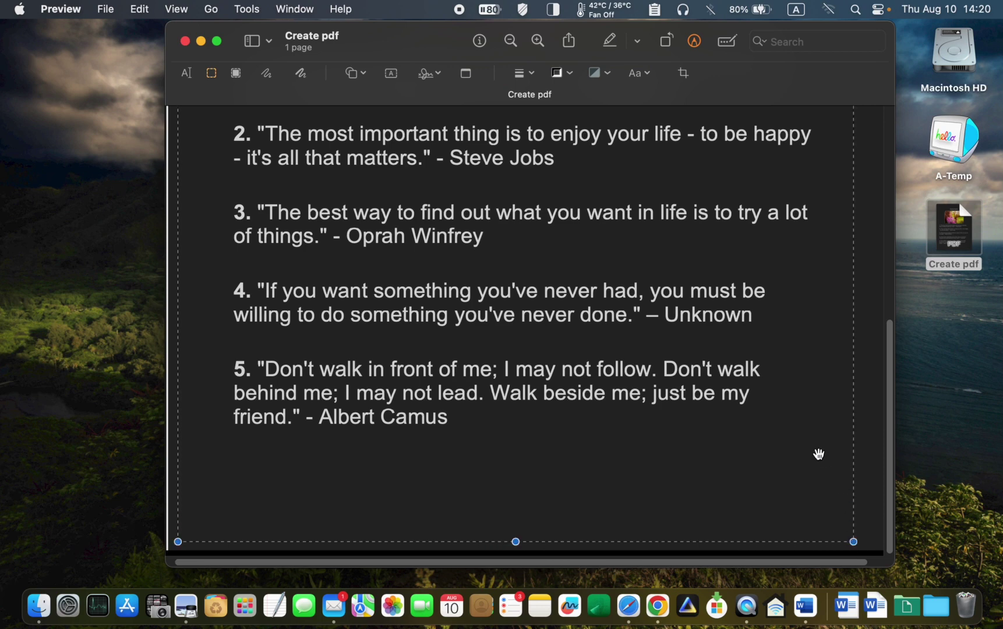
scroll(811, 448, "up", 5)
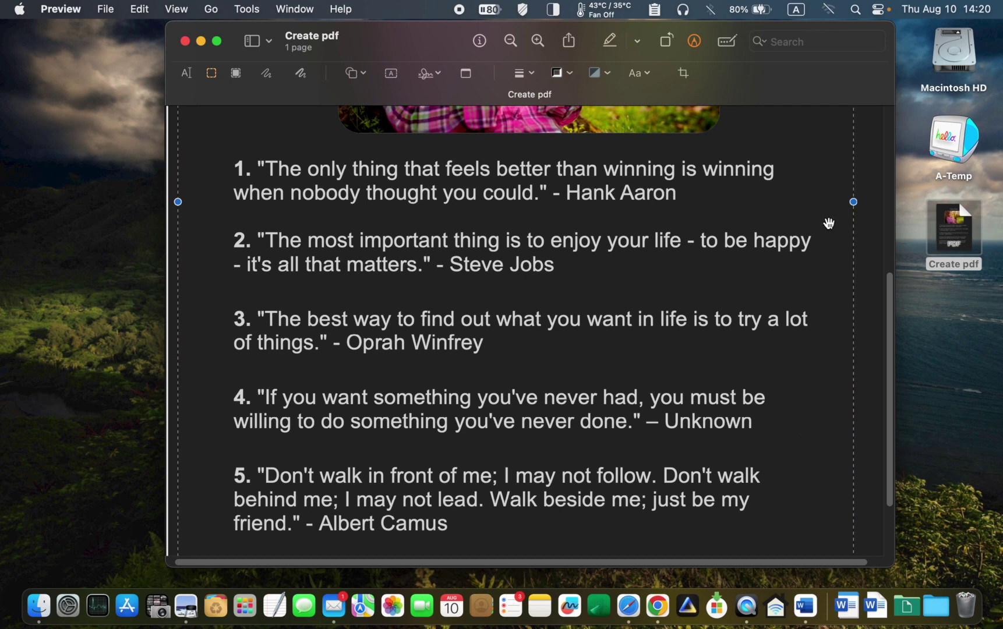
mouse_move(854, 202)
left_mouse_down()
mouse_move(845, 205)
mouse_move(851, 215)
left_mouse_up()
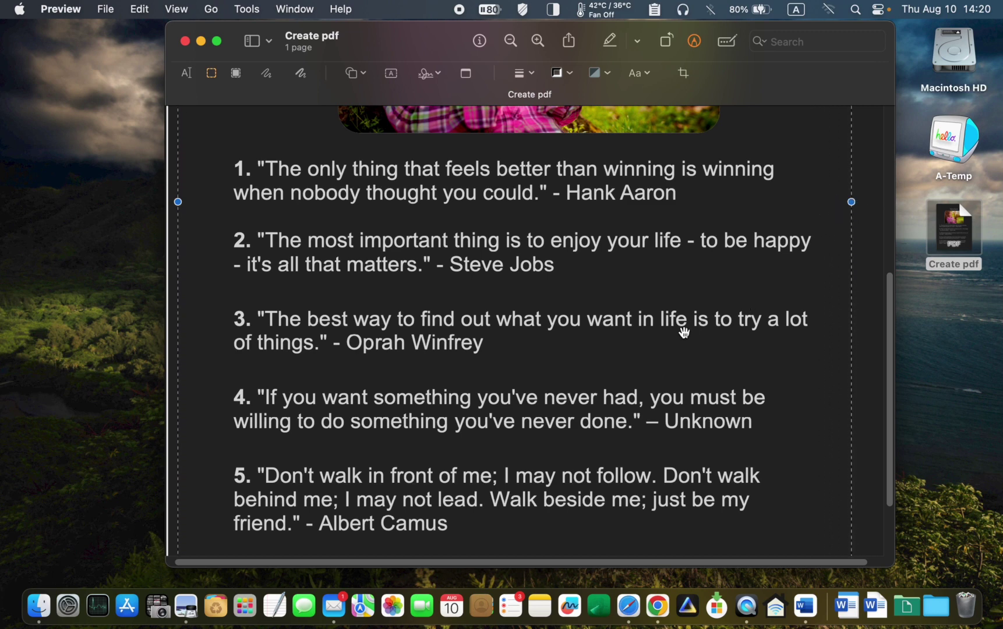
scroll(679, 296, "up", 5)
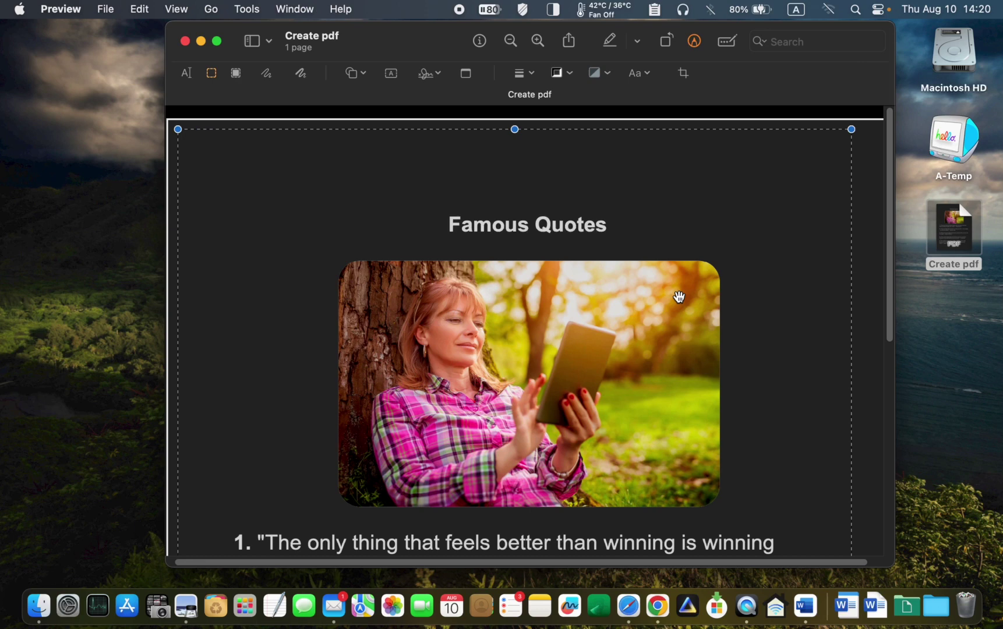
Step: Crop the Famous Quotes PDF page to the selected area, confirming the crop notice
left_click(683, 77)
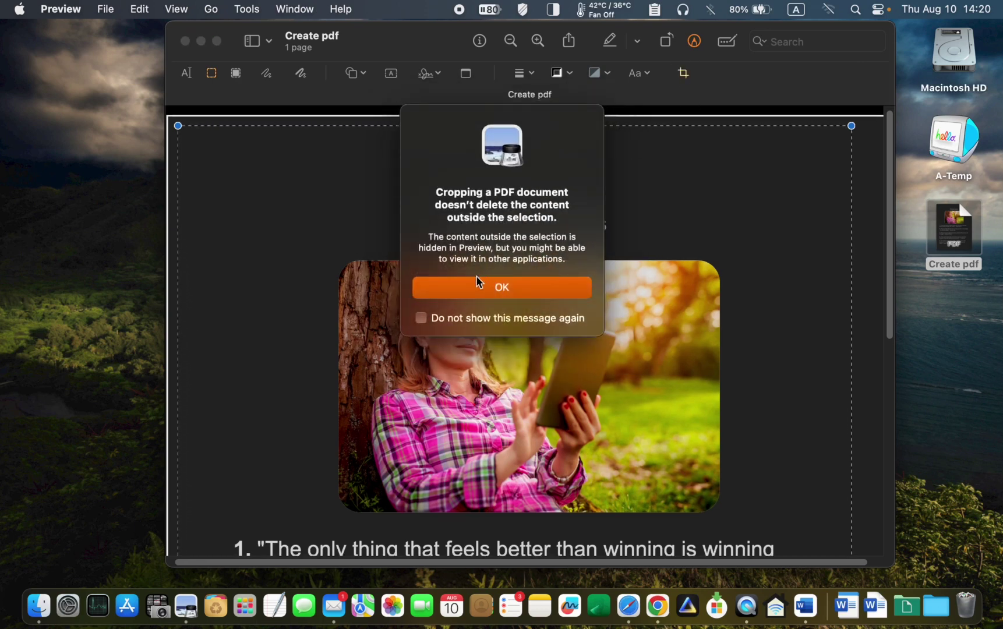
left_click(481, 289)
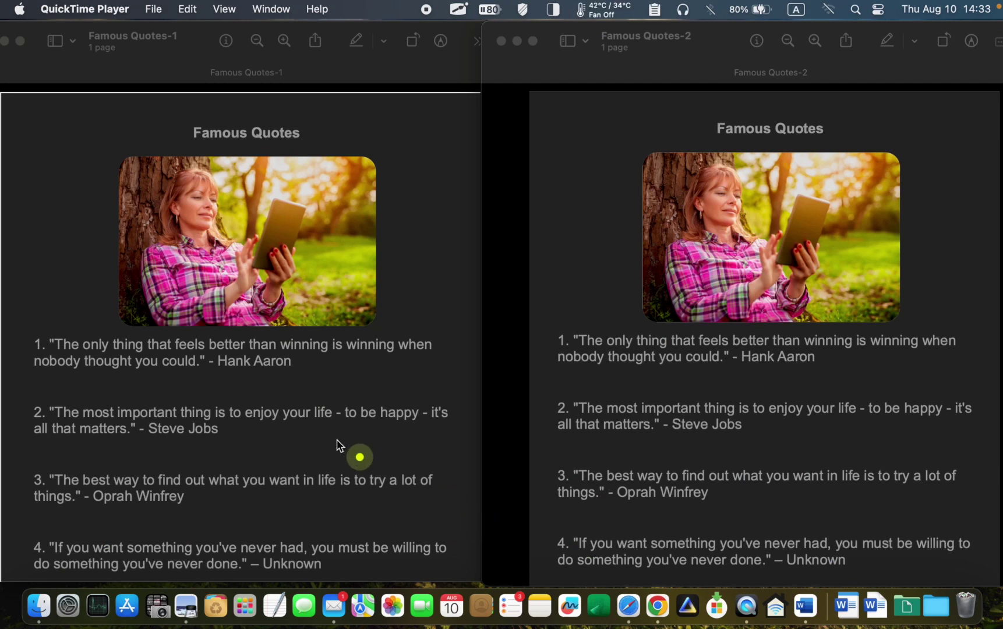
left_click_drag(53, 256, 56, 113)
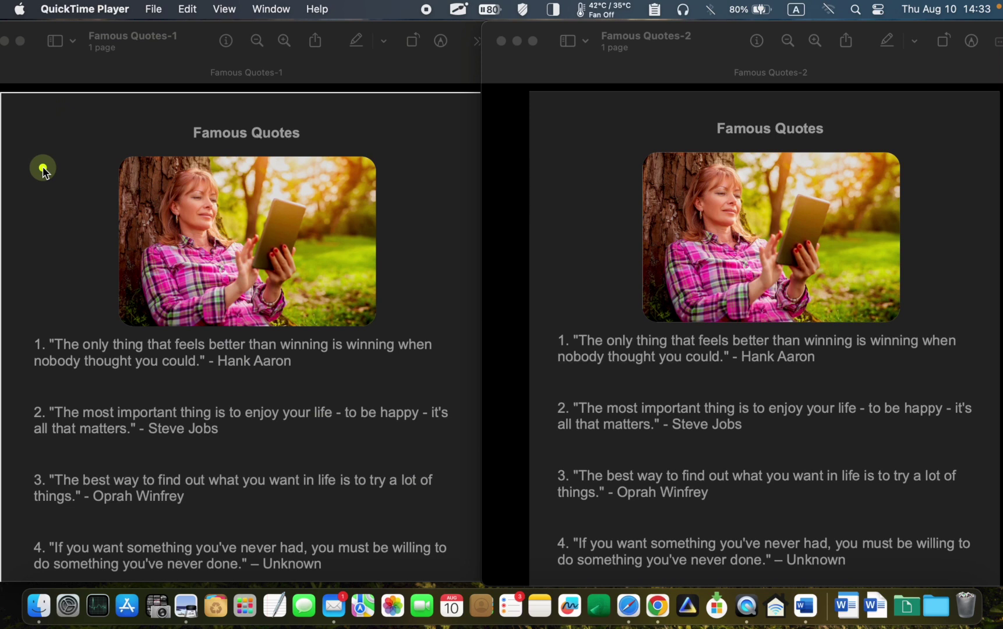
left_click_drag(575, 212, 577, 181)
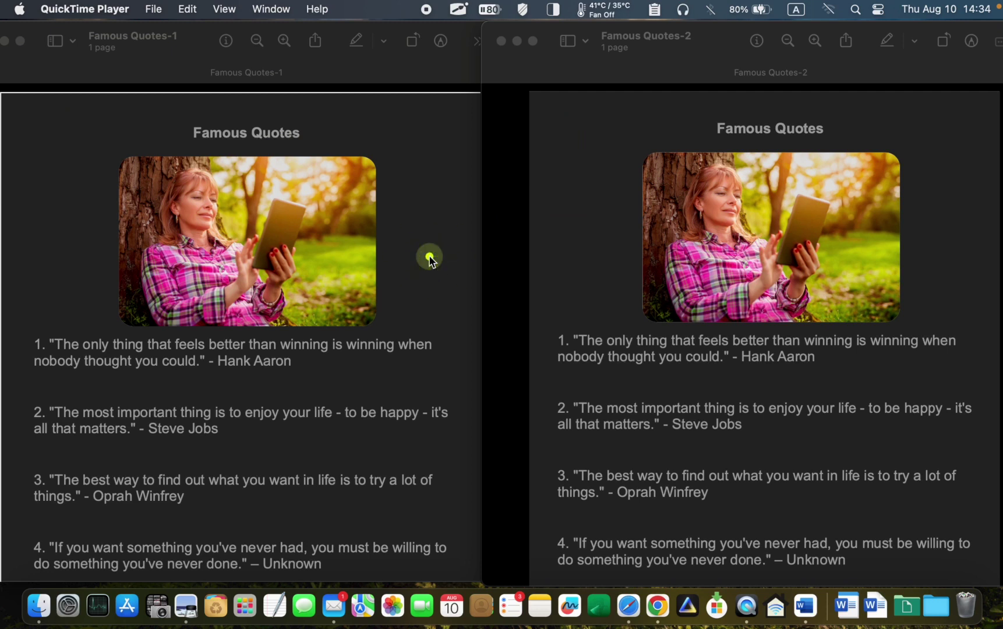
left_click(602, 267)
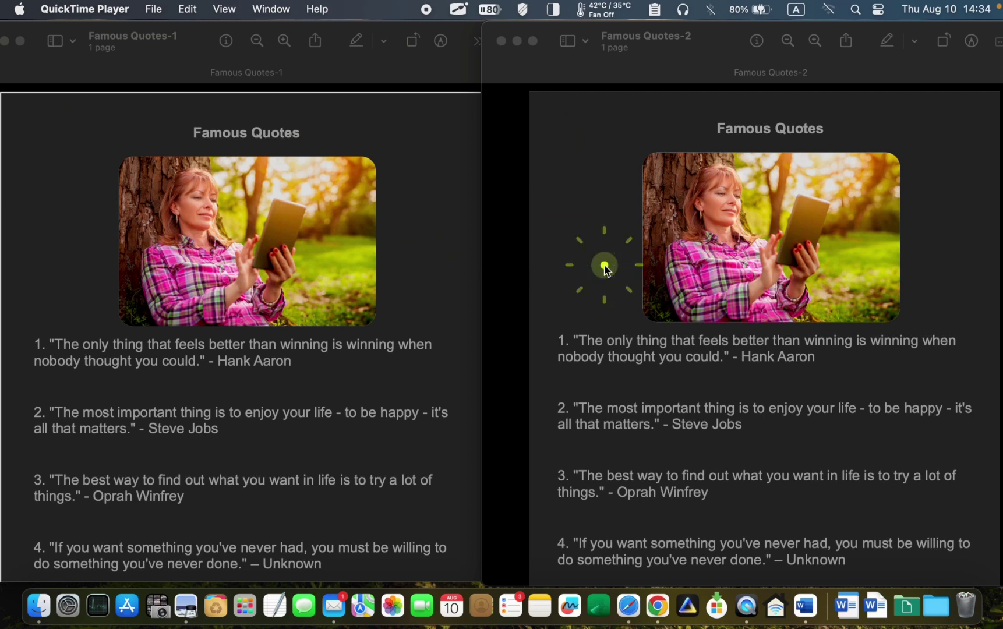